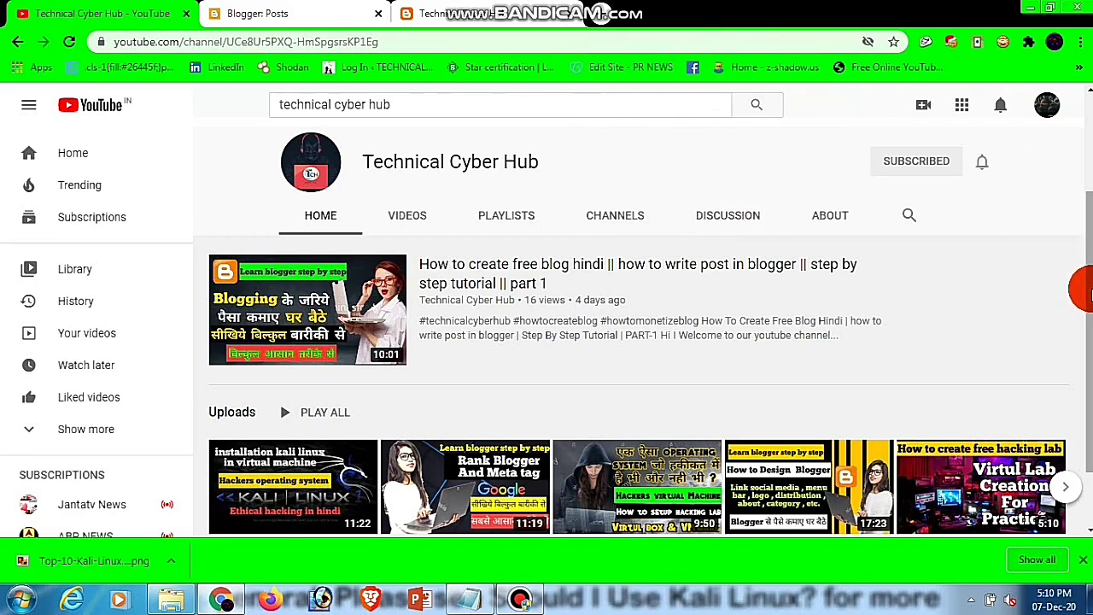
{"action": "left_click_drag", "start_coordinate": [1084, 290], "coordinate": [1084, 180]}
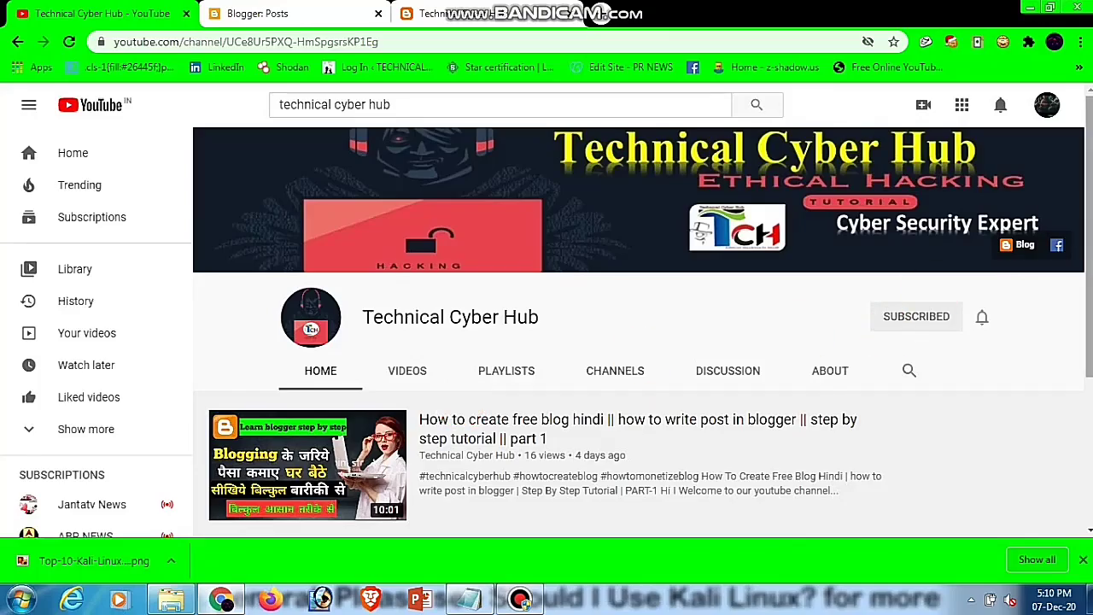
{"action": "scroll", "coordinate": [1081, 283], "scroll_direction": "down", "scroll_amount": 2}
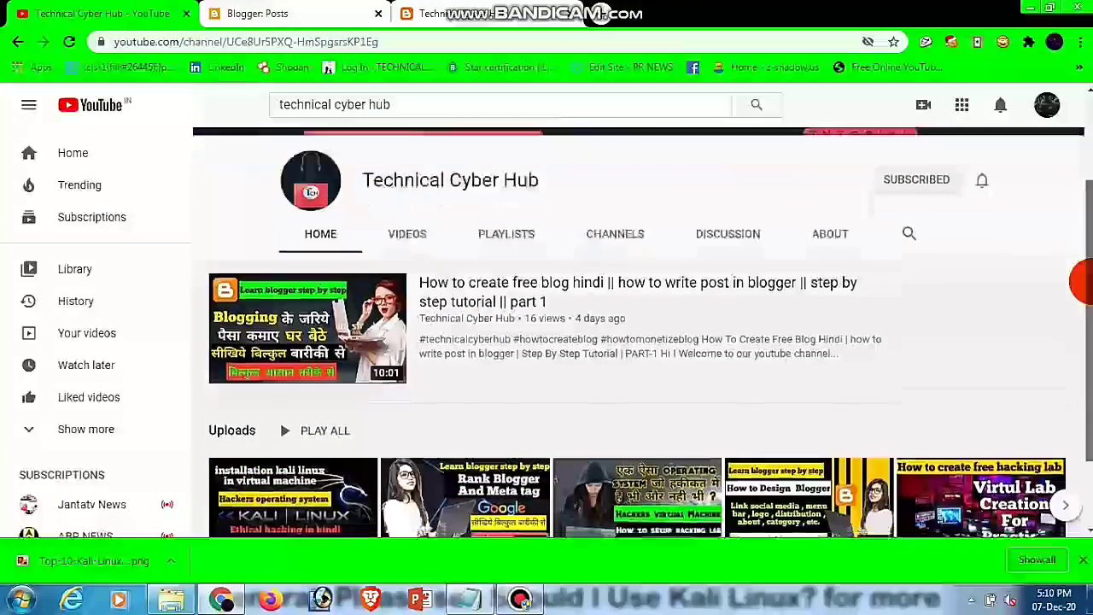
{"action": "left_click_drag", "start_coordinate": [1081, 284], "coordinate": [1081, 301]}
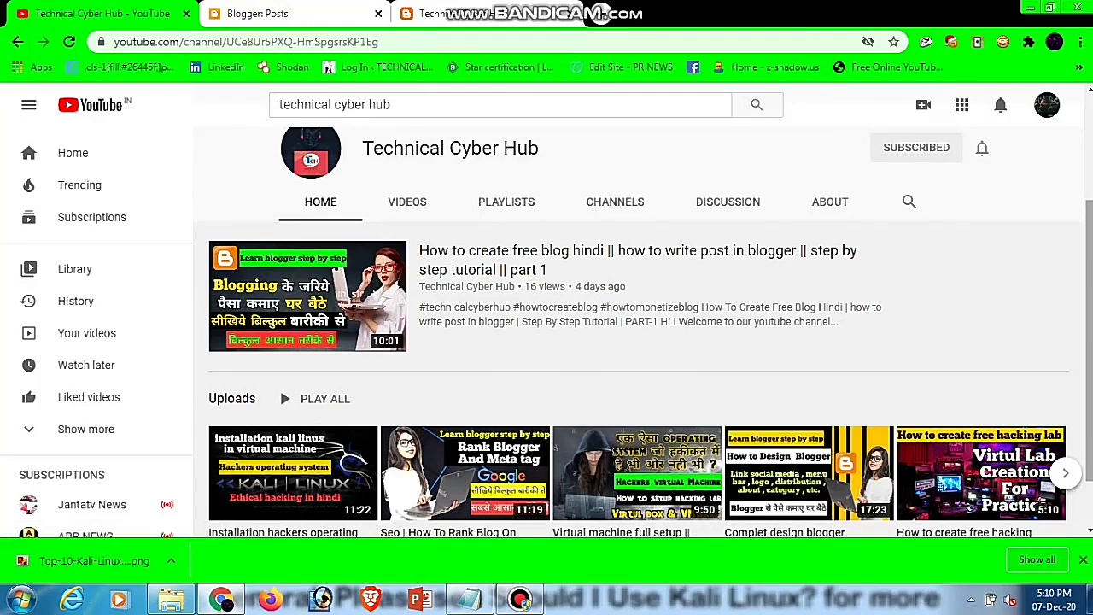
{"action": "scroll", "coordinate": [641, 333], "scroll_direction": "up", "scroll_amount": 2}
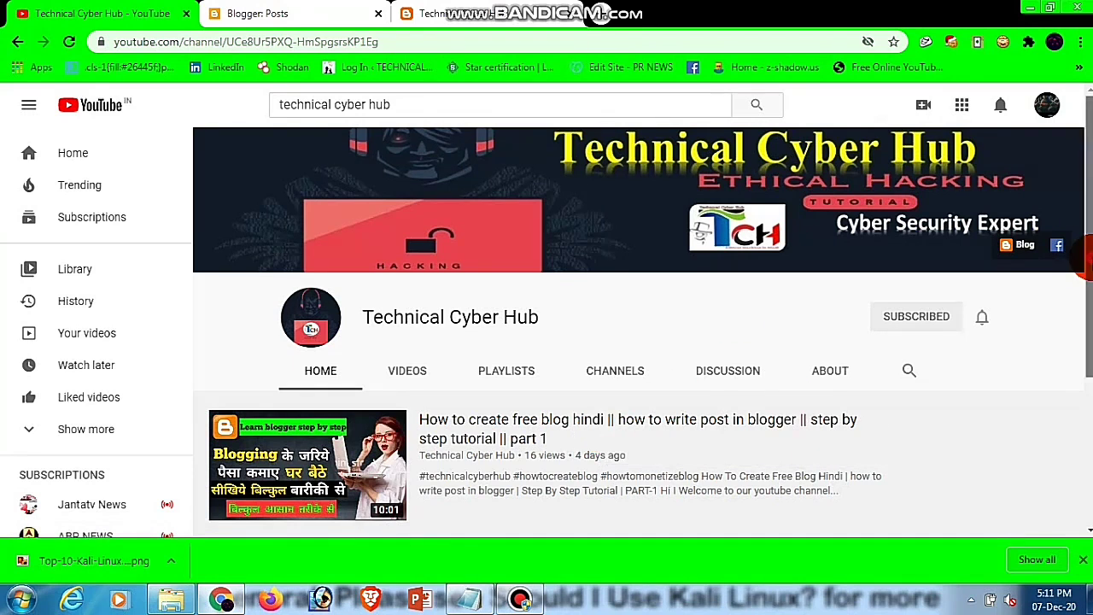
{"action": "scroll", "coordinate": [1086, 300], "scroll_direction": "down", "scroll_amount": 1}
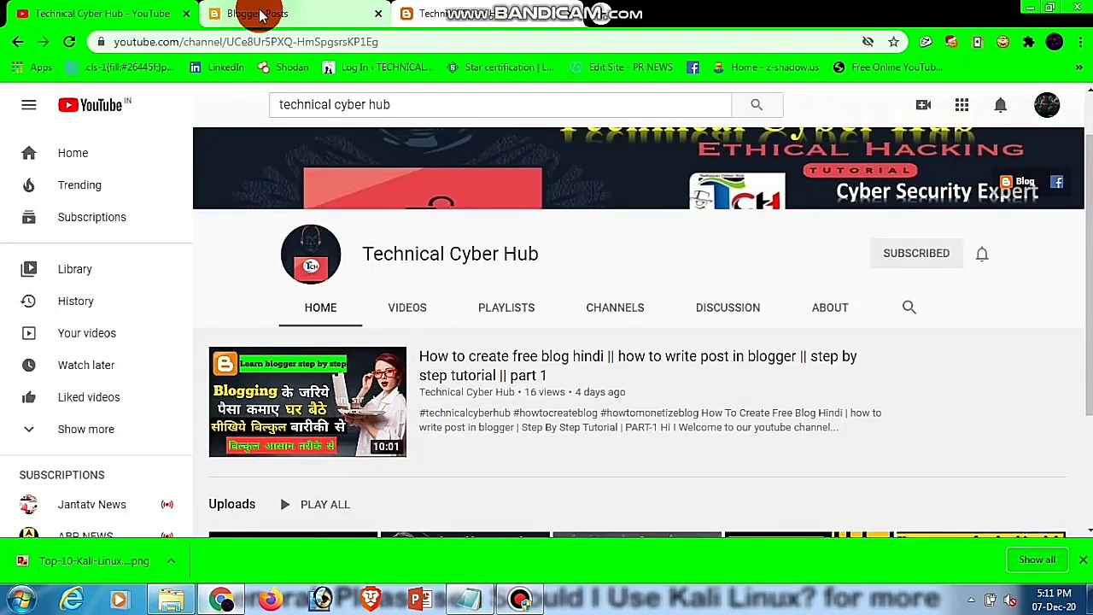
Look through the recent posts on the Technical Cyber Hub blog's home page.
{"action": "left_click", "coordinate": [261, 15]}
{"action": "left_click", "coordinate": [444, 13]}
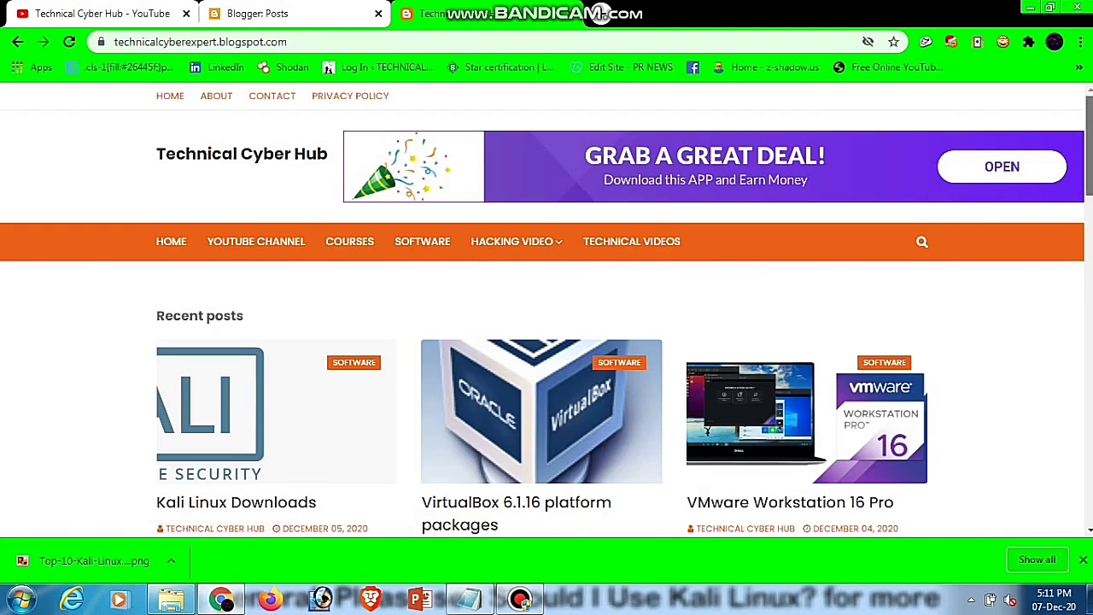
{"action": "scroll", "coordinate": [547, 308], "scroll_direction": "down", "scroll_amount": 2}
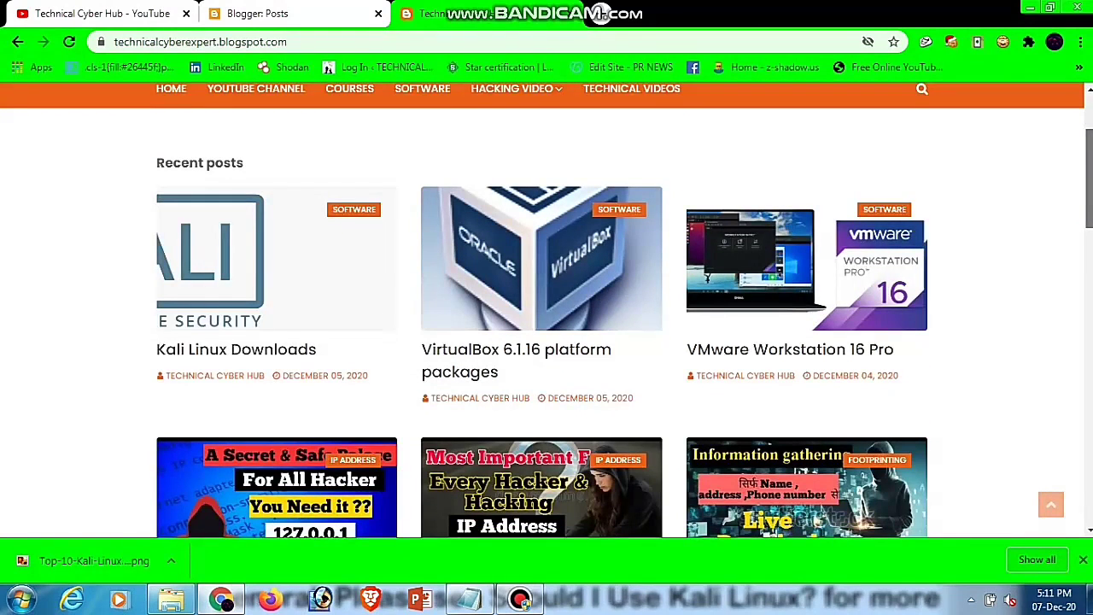
{"action": "scroll", "coordinate": [547, 307], "scroll_direction": "down", "scroll_amount": 4}
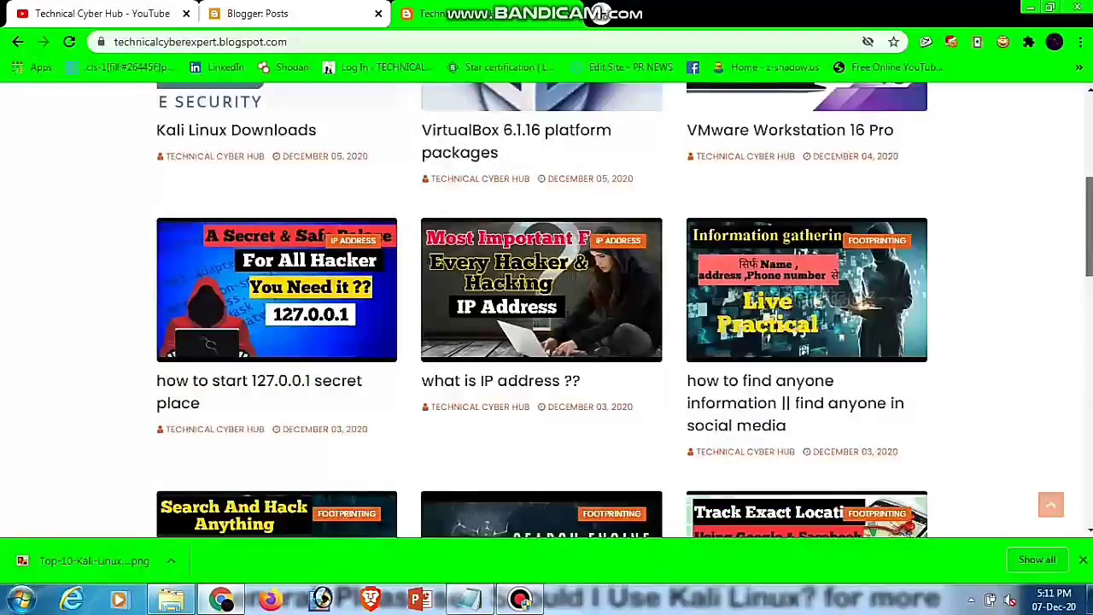
{"action": "scroll", "coordinate": [546, 308], "scroll_direction": "down", "scroll_amount": 1}
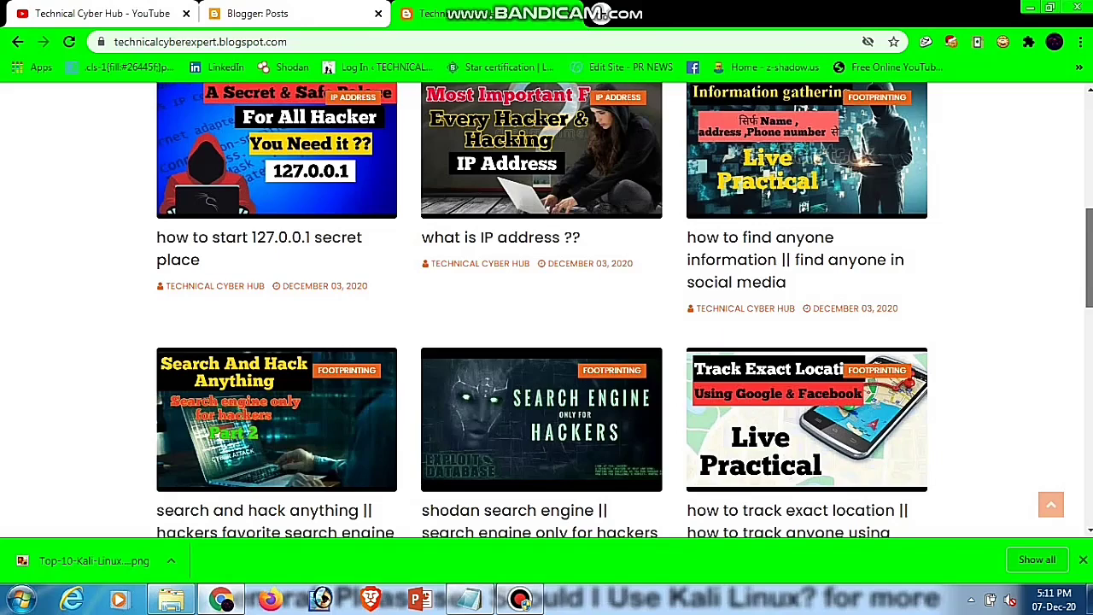
{"action": "scroll", "coordinate": [546, 307], "scroll_direction": "down", "scroll_amount": 1}
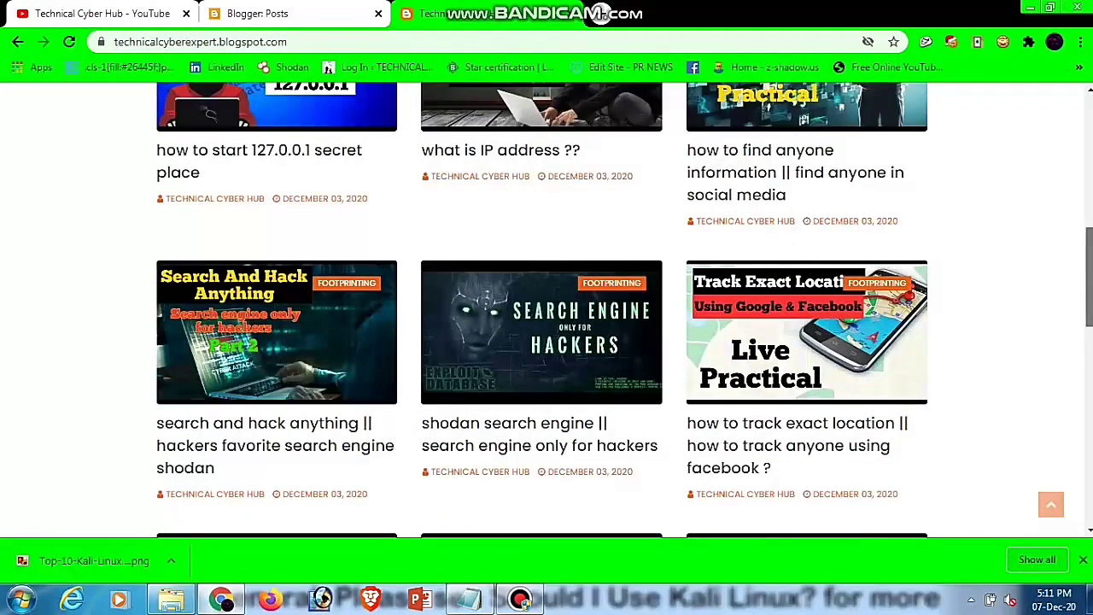
{"action": "scroll", "coordinate": [547, 307], "scroll_direction": "down", "scroll_amount": 4}
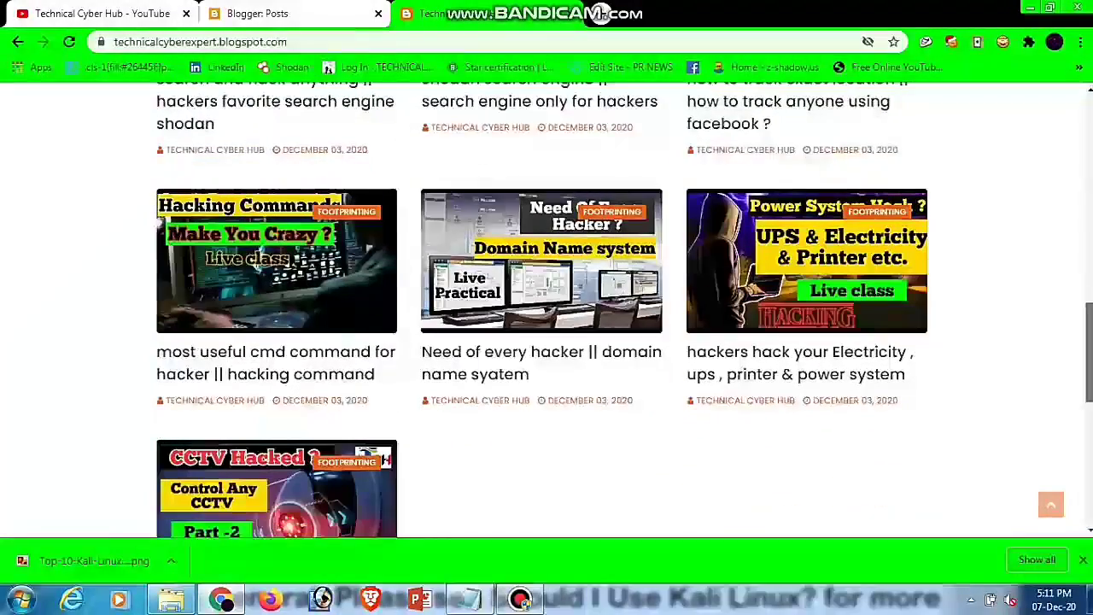
{"action": "scroll", "coordinate": [546, 307], "scroll_direction": "up", "scroll_amount": 1}
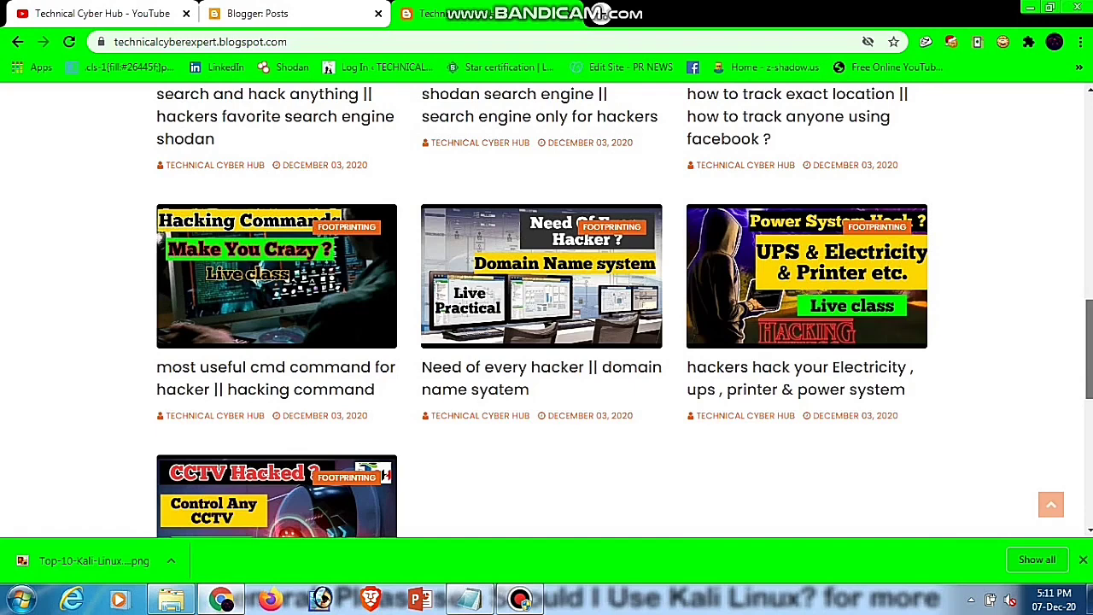
{"action": "left_click_drag", "start_coordinate": [1077, 316], "coordinate": [1064, 190]}
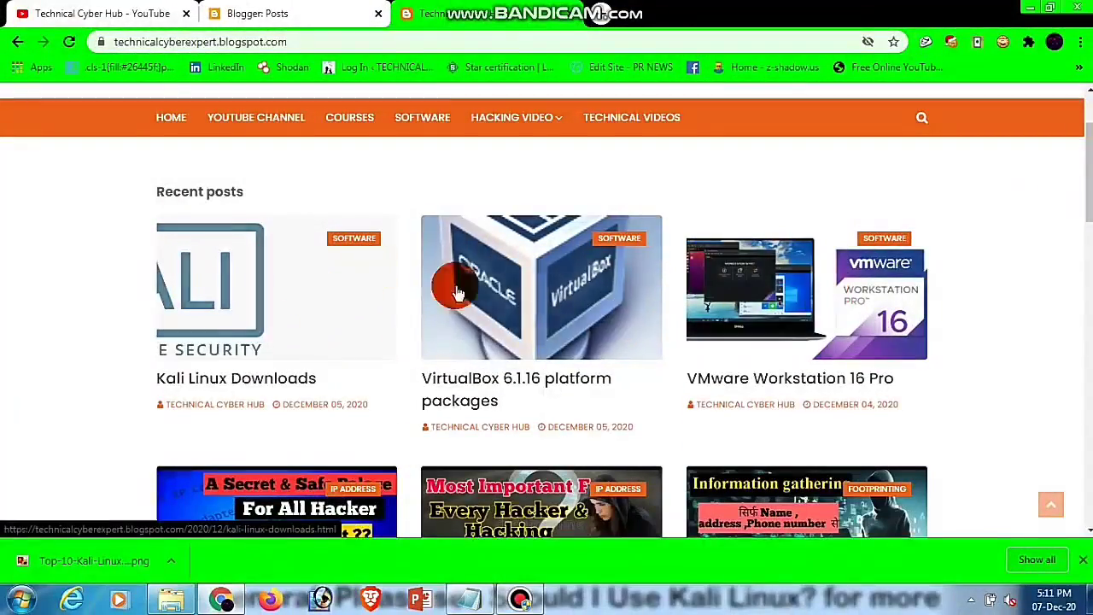
Return to the Blogger posts list and start a new post for Technical Cyber Hub.
{"action": "left_click", "coordinate": [287, 17]}
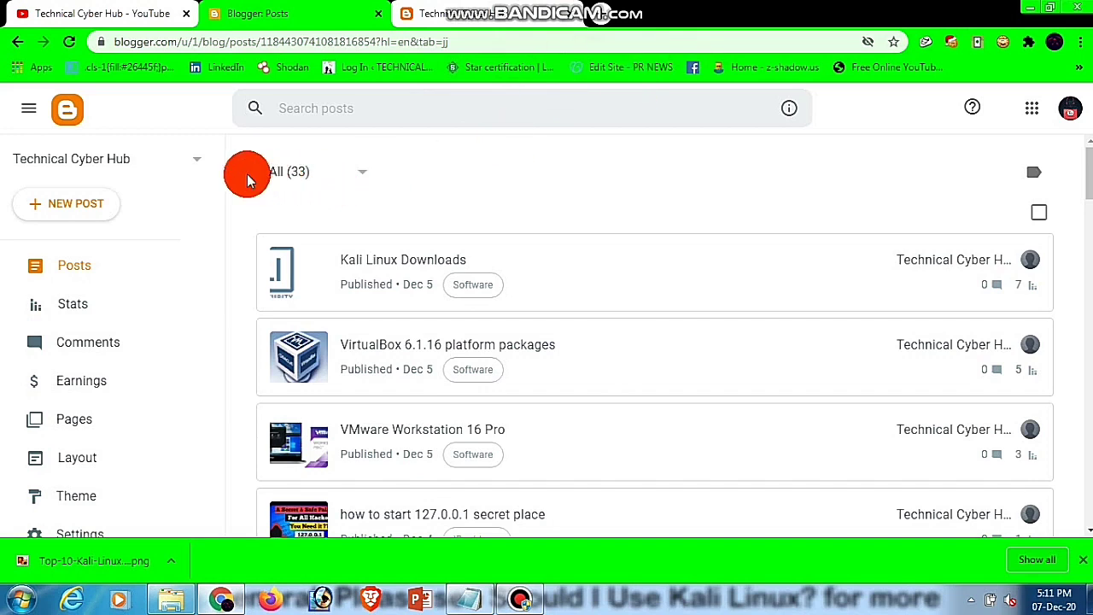
{"action": "left_click", "coordinate": [89, 211]}
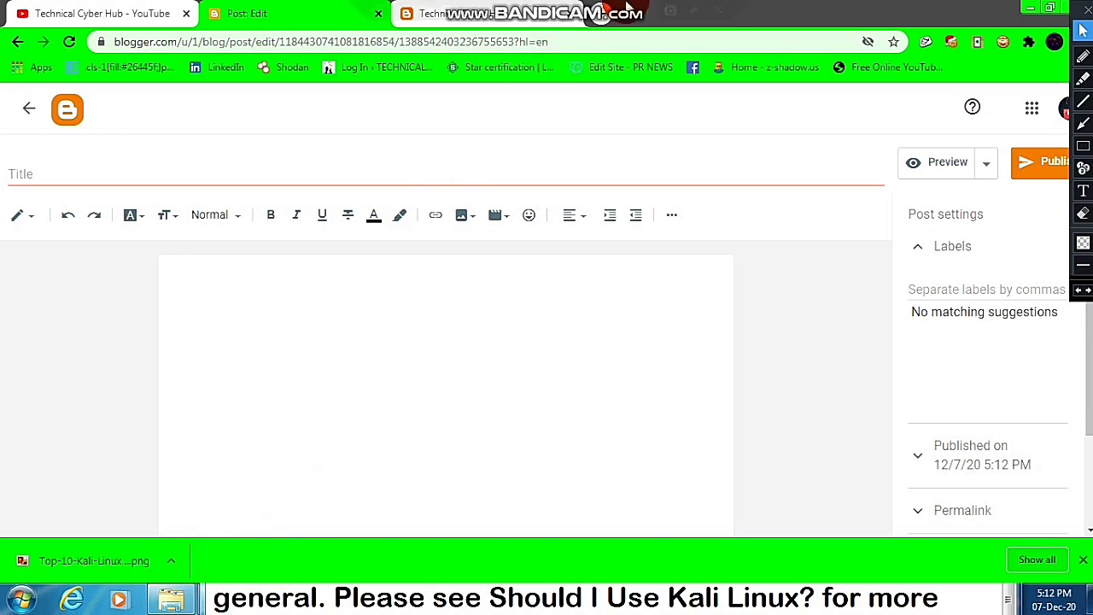
Switch to the Ask Your Question file in Notepad and copy its entire Kali Linux article, starting at "What is Kali Linux?".
{"action": "mouse_move", "coordinate": [636, 8]}
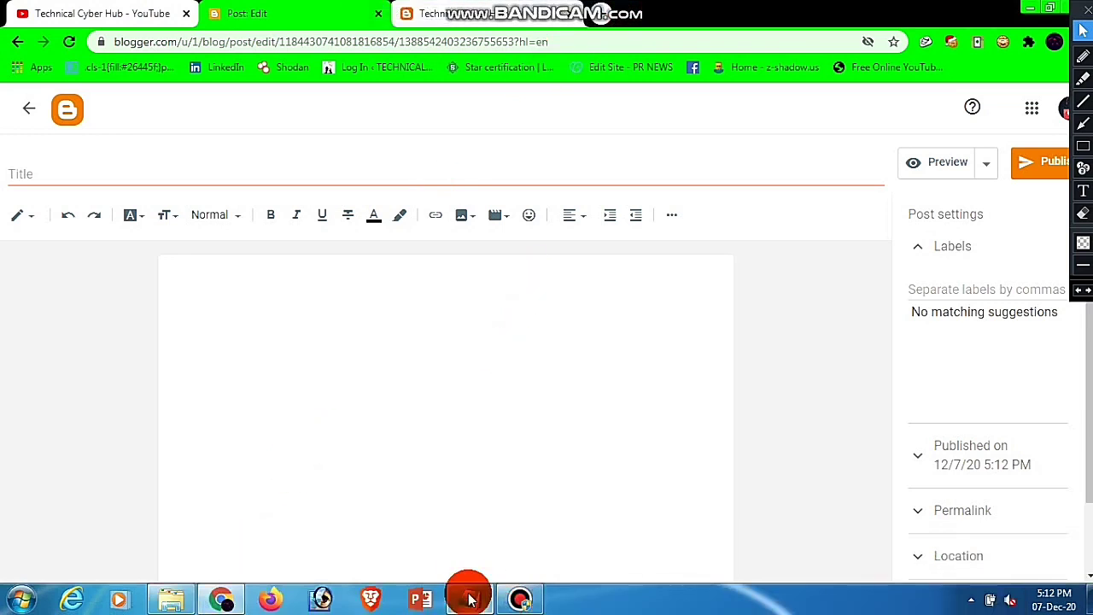
{"action": "left_click", "coordinate": [465, 595]}
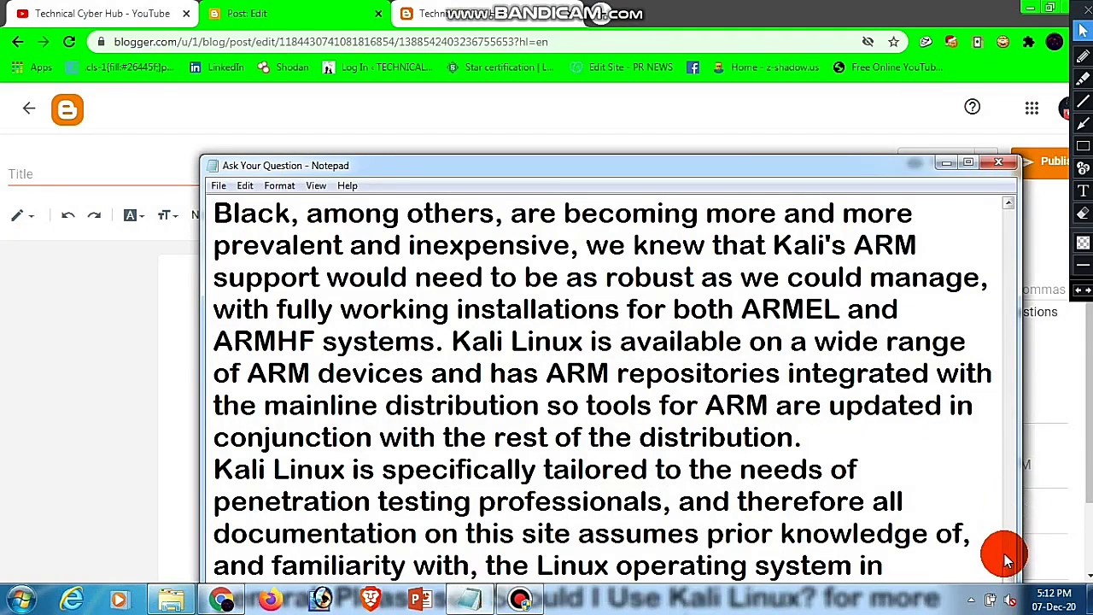
{"action": "left_click_drag", "start_coordinate": [1008, 571], "coordinate": [1000, 199]}
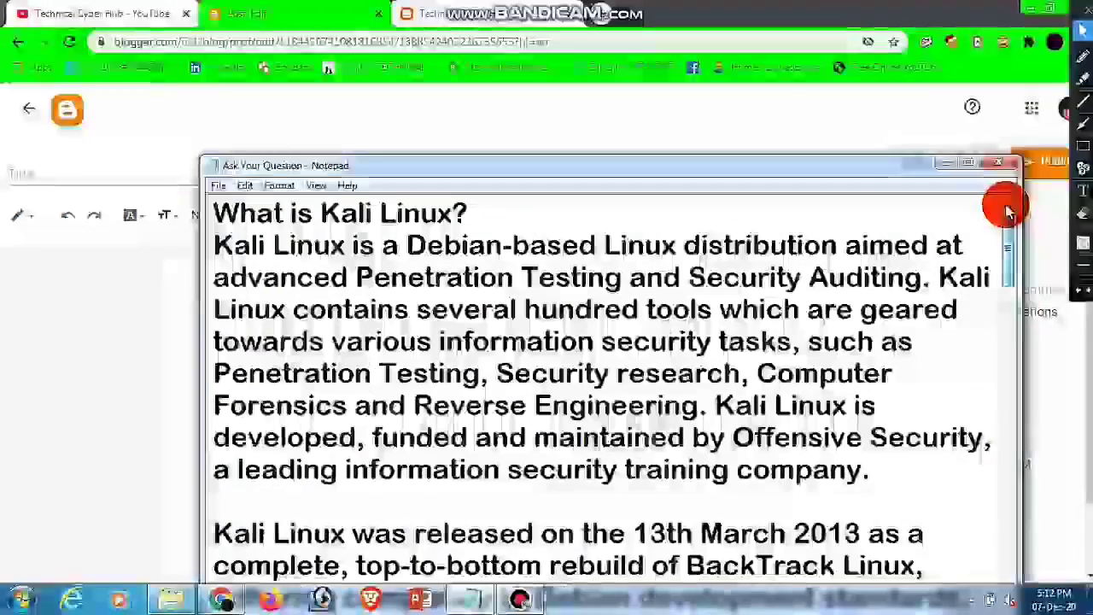
{"action": "left_click_drag", "start_coordinate": [375, 169], "coordinate": [391, 43]}
{"action": "left_click_drag", "start_coordinate": [228, 81], "coordinate": [553, 143]}
{"action": "left_click_drag", "start_coordinate": [229, 85], "coordinate": [919, 569]}
{"action": "right_click", "coordinate": [701, 462]}
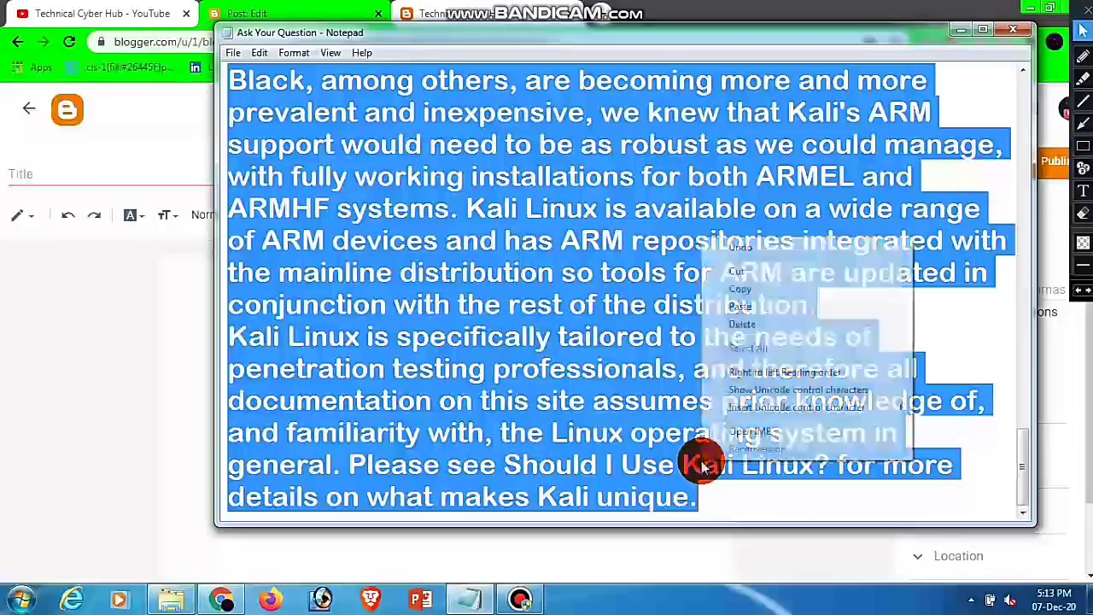
{"action": "left_click", "coordinate": [757, 290]}
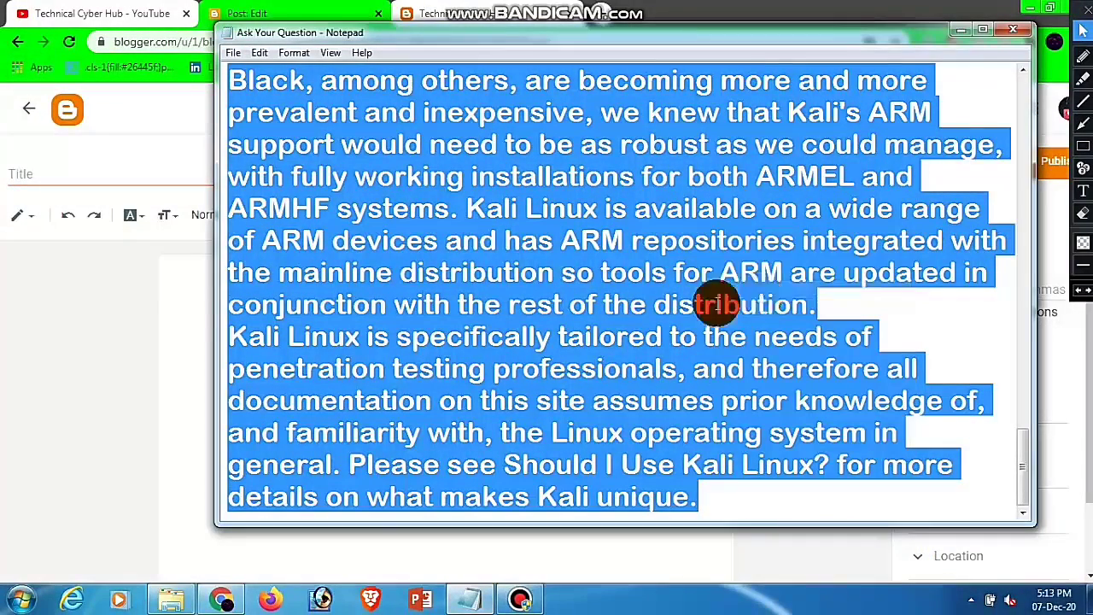
Paste the copied Kali Linux article into the body of the new Blogger post.
{"action": "left_click", "coordinate": [188, 298]}
{"action": "right_click", "coordinate": [188, 299]}
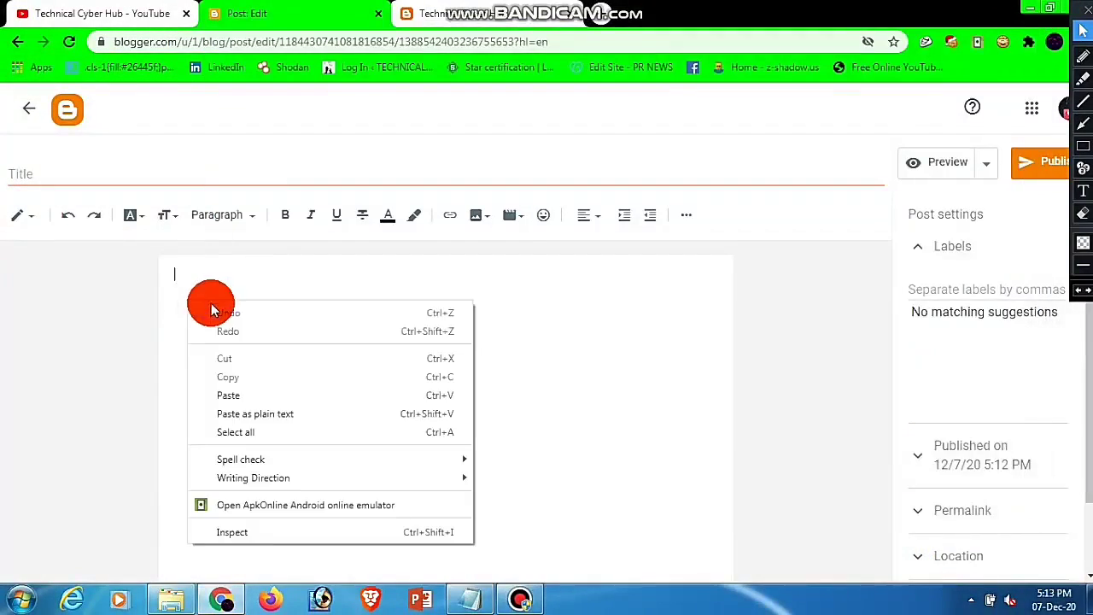
{"action": "left_click", "coordinate": [257, 389]}
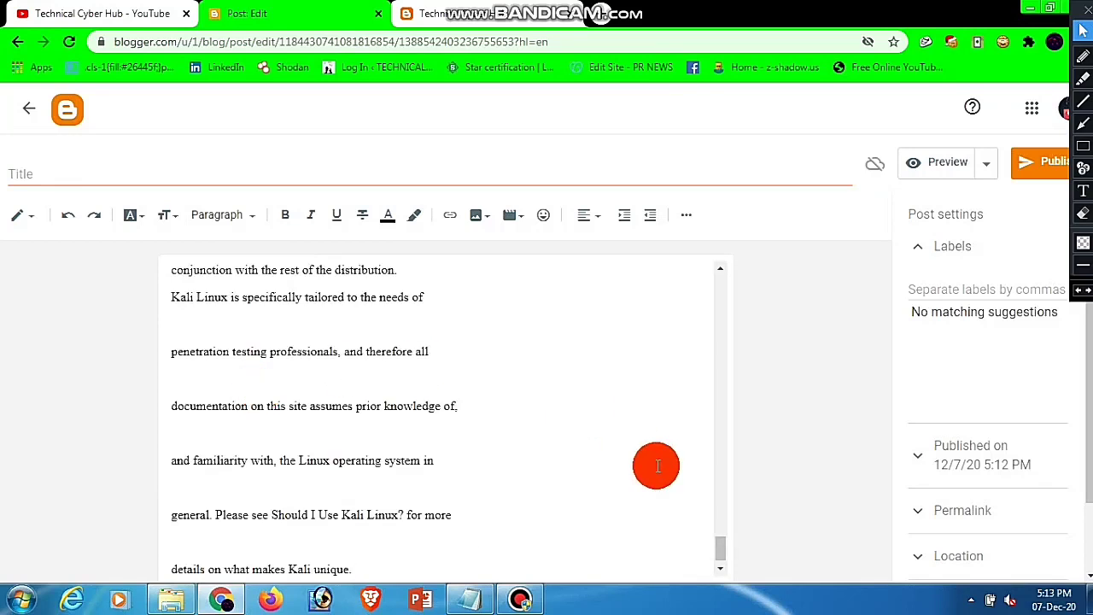
Format the opening line "What is Kali Linux?" as a Subheading with Justify alignment.
{"action": "left_click_drag", "start_coordinate": [717, 556], "coordinate": [713, 251]}
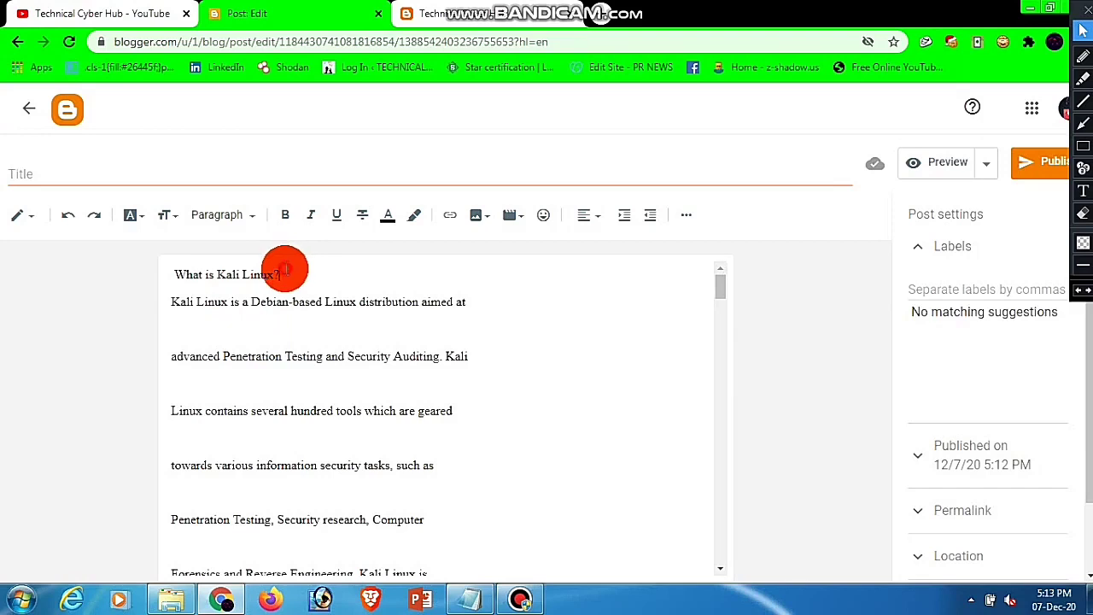
{"action": "left_click_drag", "start_coordinate": [286, 270], "coordinate": [158, 275]}
{"action": "left_click", "coordinate": [254, 220]}
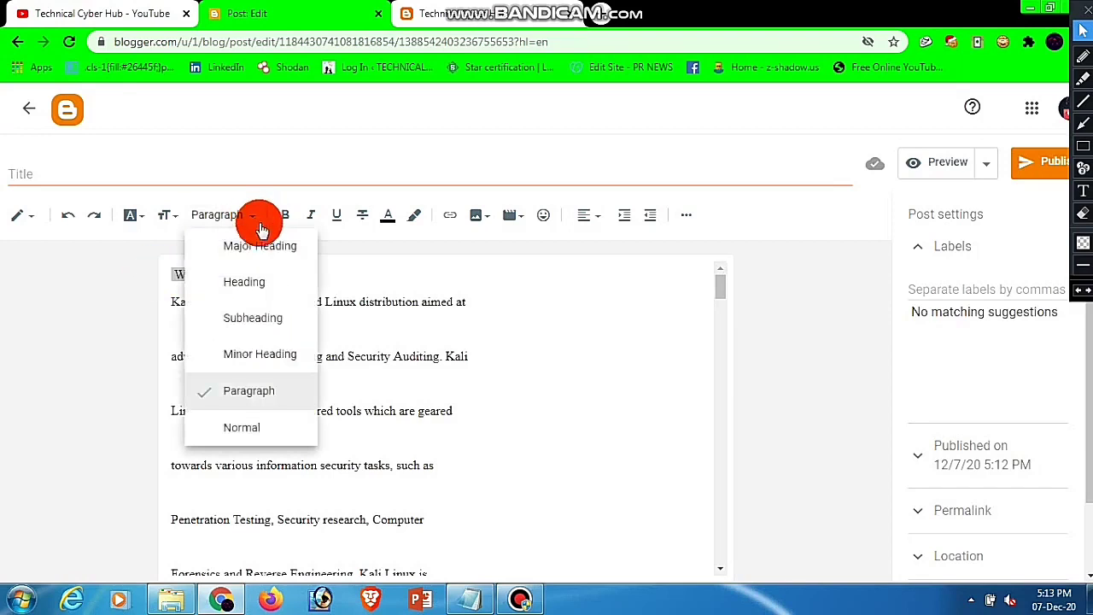
{"action": "left_click", "coordinate": [267, 325]}
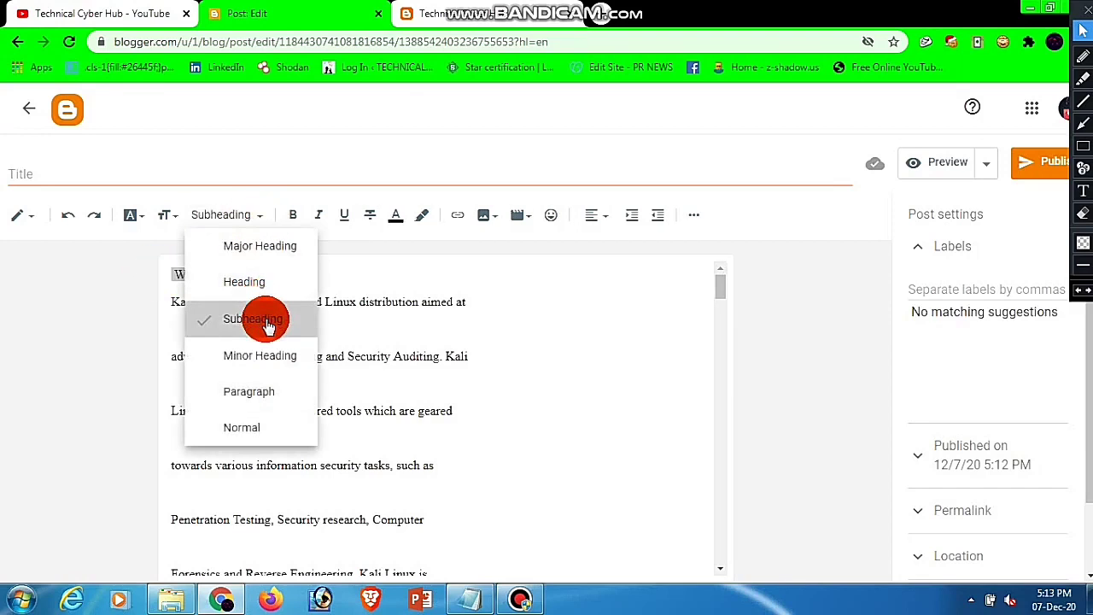
{"action": "left_click", "coordinate": [352, 283]}
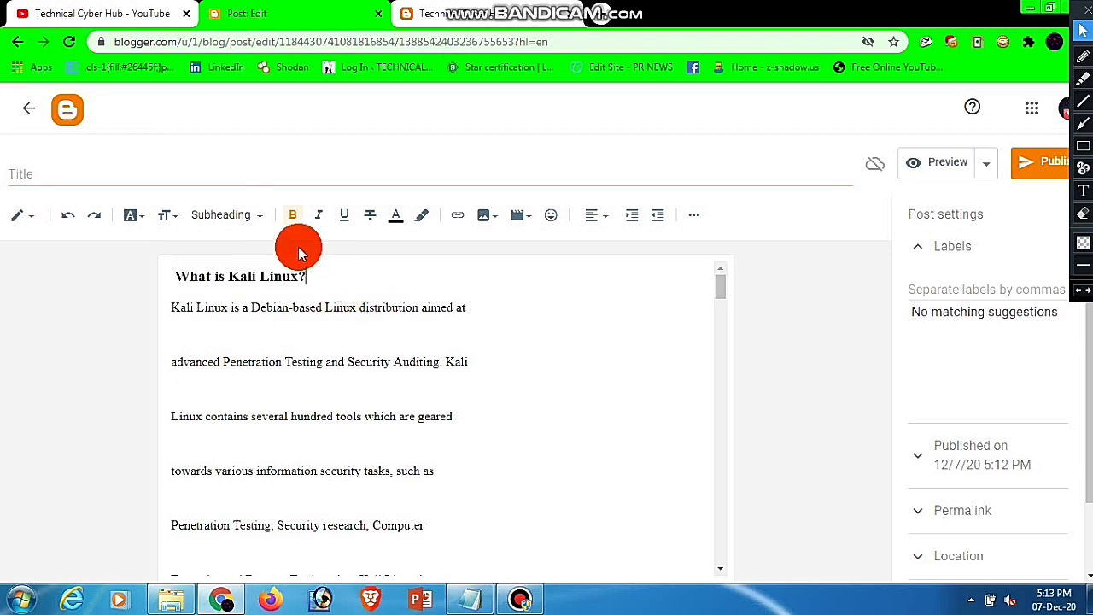
{"action": "left_click", "coordinate": [590, 223]}
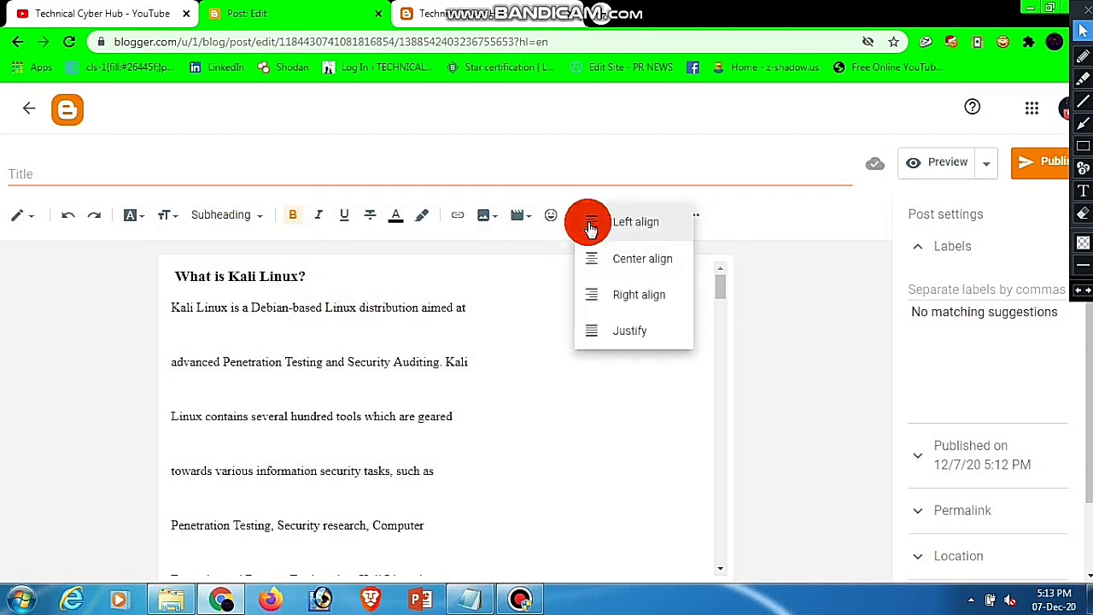
{"action": "left_click", "coordinate": [615, 330]}
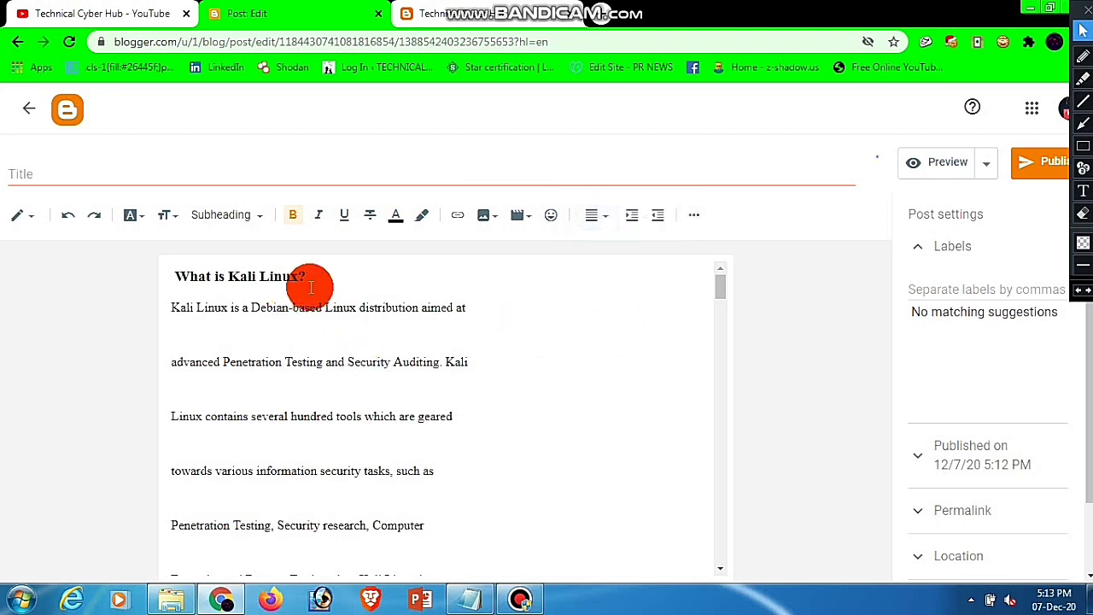
Try to format the line "included are on the Kali Tools site." as a Subheading.
{"action": "left_click_drag", "start_coordinate": [724, 296], "coordinate": [727, 358]}
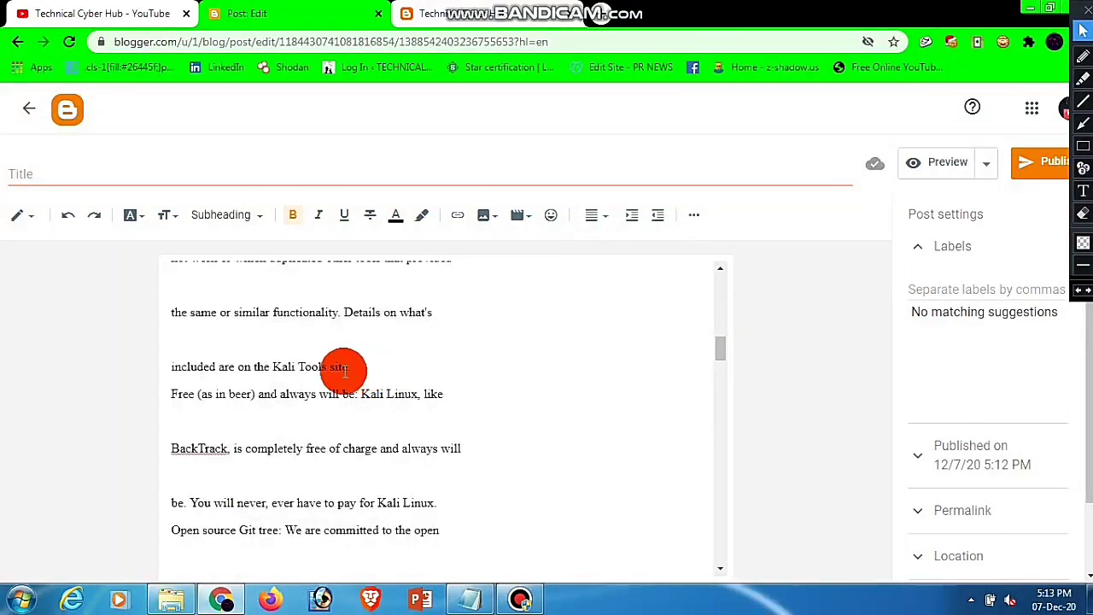
{"action": "left_click_drag", "start_coordinate": [353, 369], "coordinate": [165, 366]}
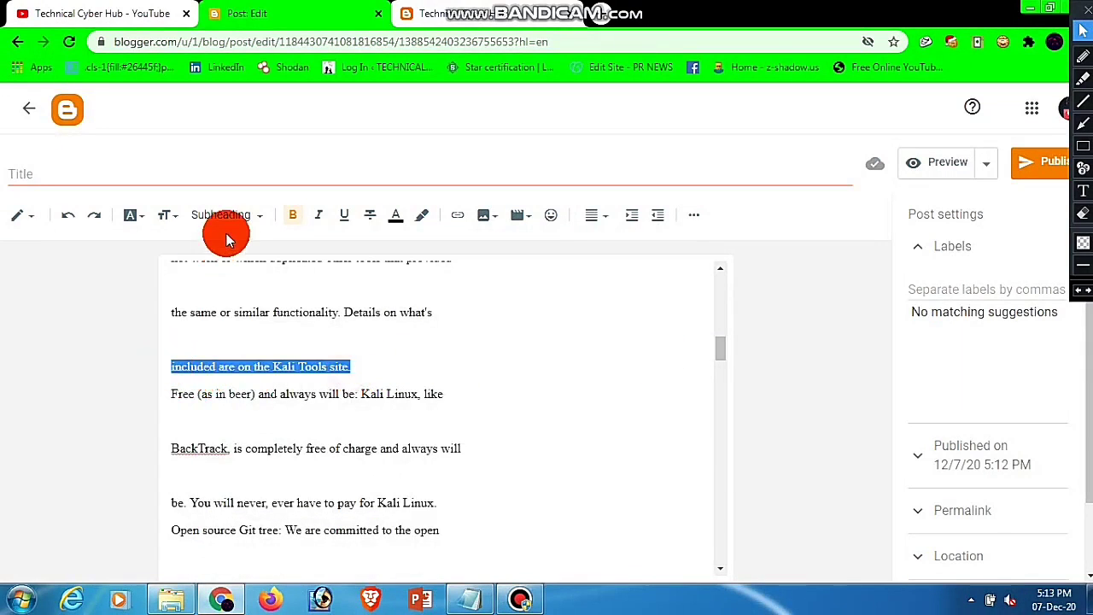
{"action": "left_click", "coordinate": [256, 220]}
{"action": "left_click", "coordinate": [256, 314]}
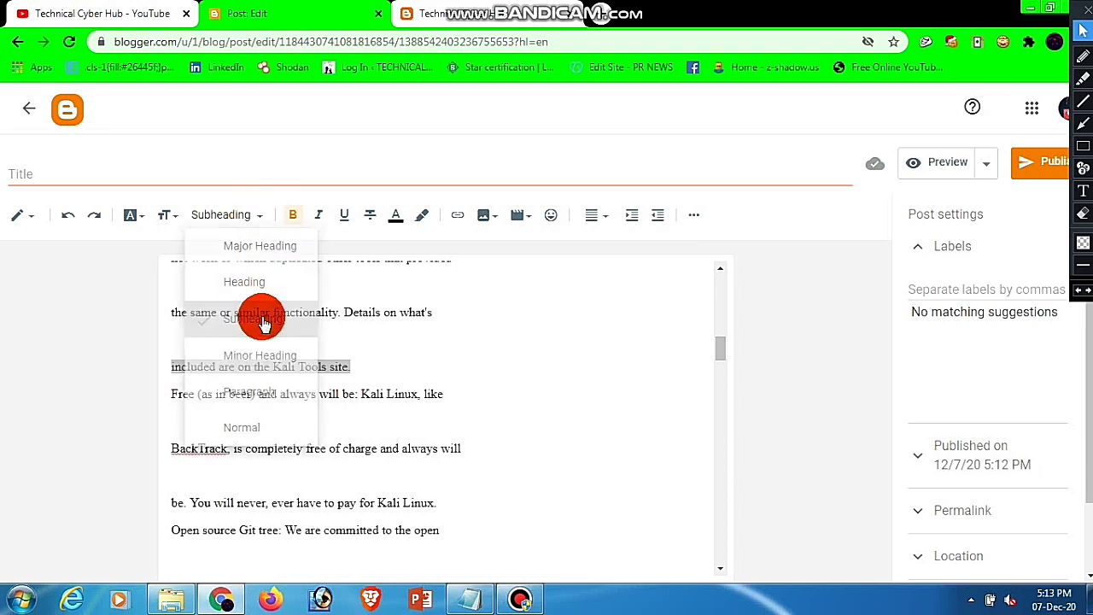
{"action": "left_click", "coordinate": [512, 392]}
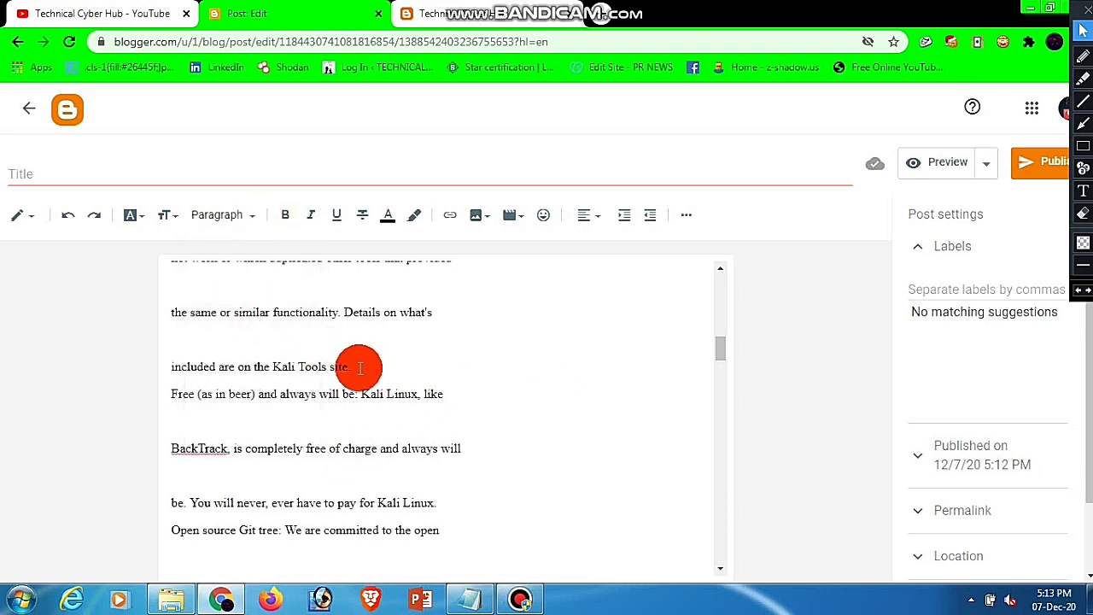
Select the whole article in the post body and make it bold.
{"action": "left_click", "coordinate": [198, 309]}
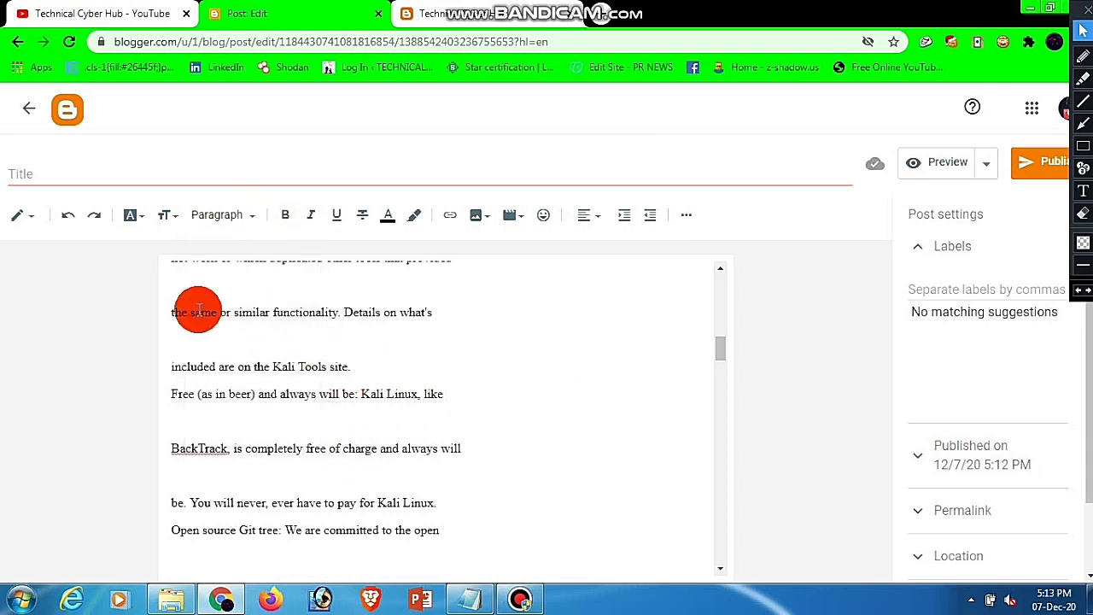
{"action": "key", "text": "ctrl+a"}
{"action": "left_click", "coordinate": [274, 224]}
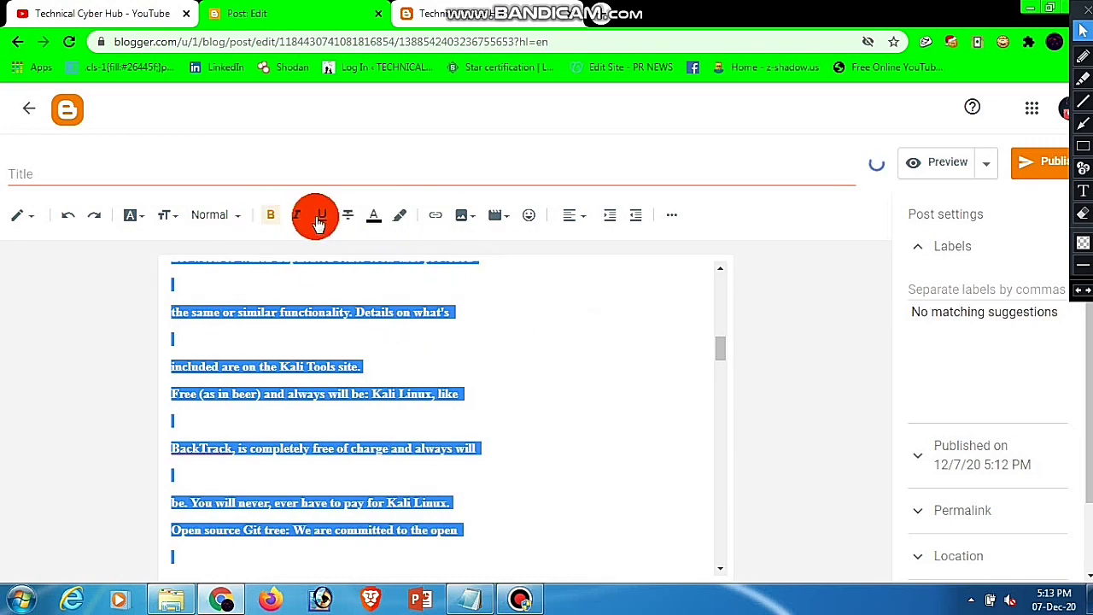
{"action": "left_click", "coordinate": [752, 373]}
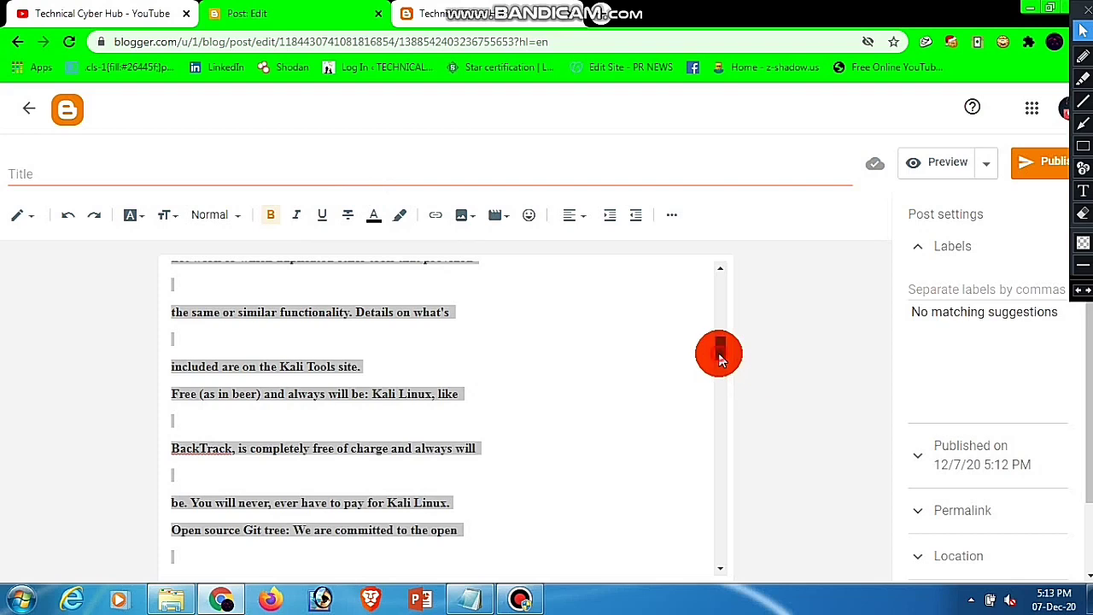
Change the selected article text from heading formatting to the Normal paragraph style.
{"action": "left_click_drag", "start_coordinate": [719, 359], "coordinate": [229, 224]}
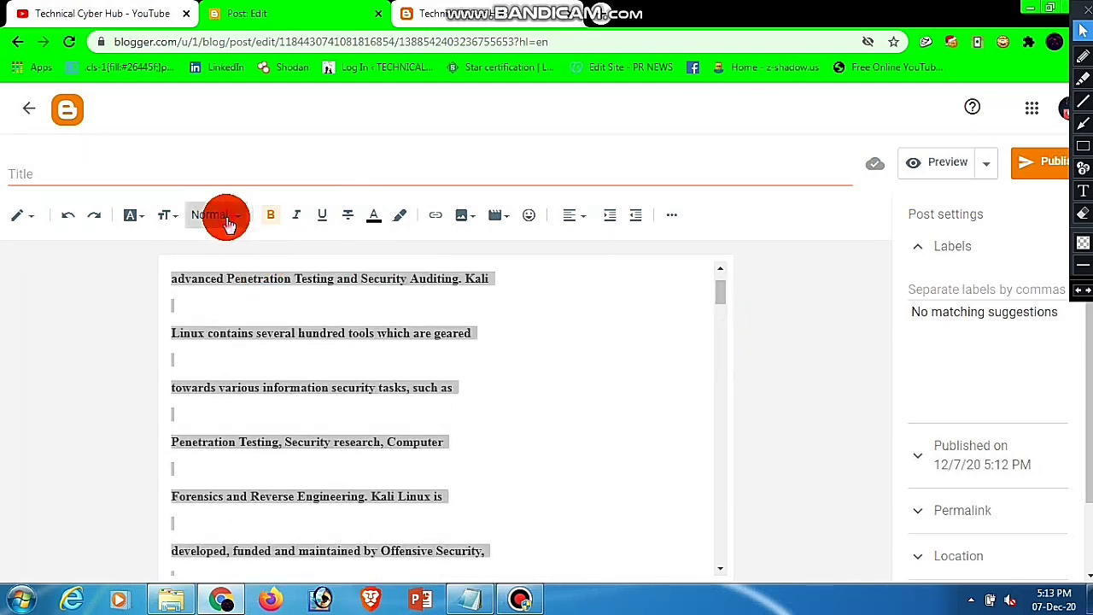
{"action": "left_click", "coordinate": [229, 221]}
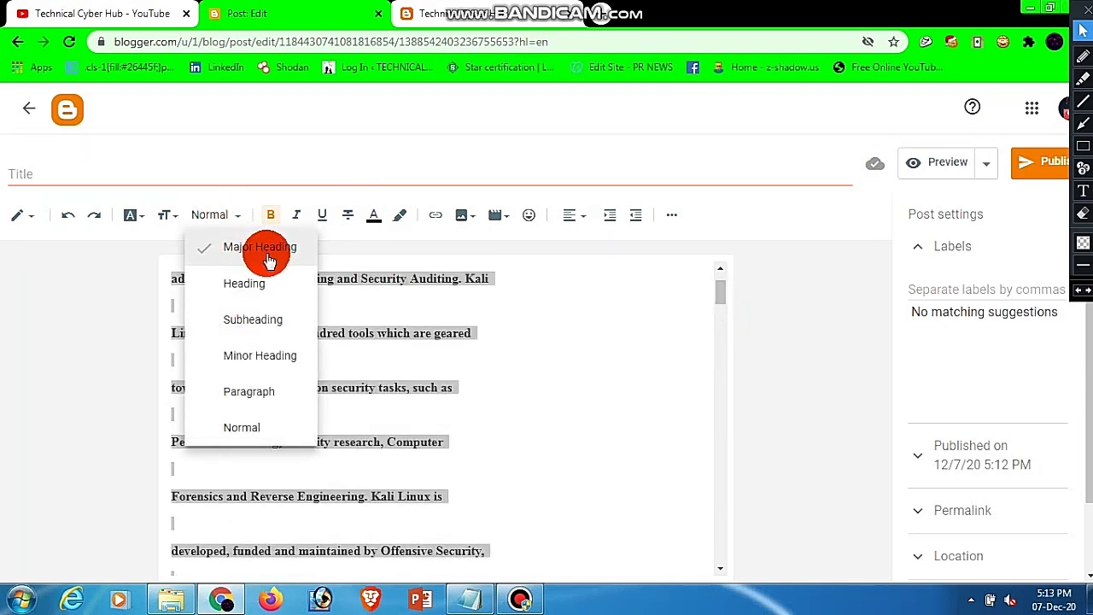
{"action": "left_click", "coordinate": [275, 393]}
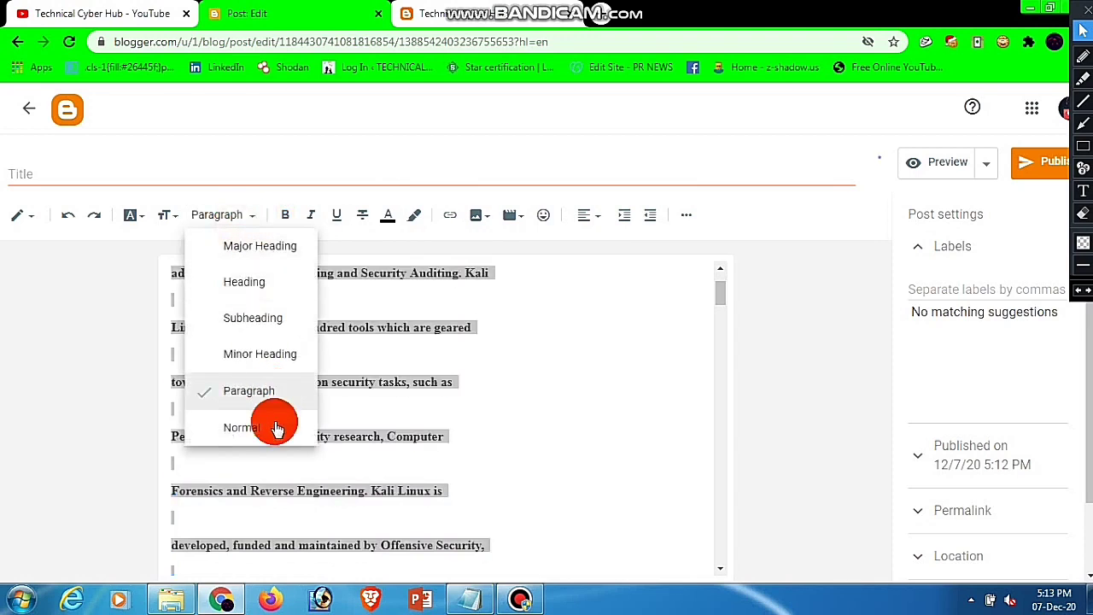
{"action": "left_click", "coordinate": [272, 423]}
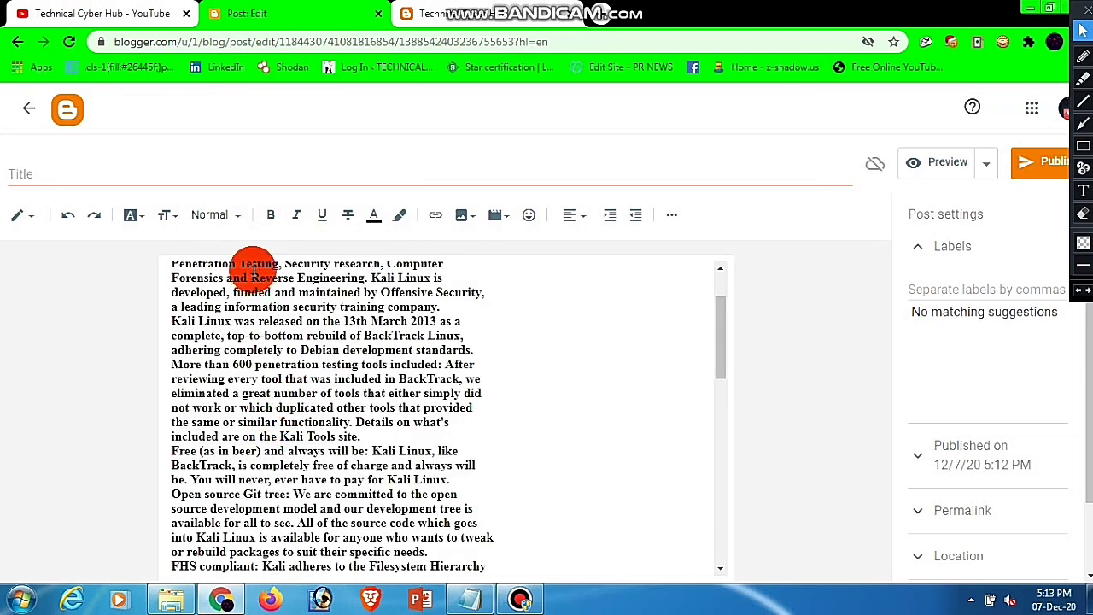
Format the opening line "What is Kali Linux?" as a Subheading again.
{"action": "left_click_drag", "start_coordinate": [718, 356], "coordinate": [722, 289]}
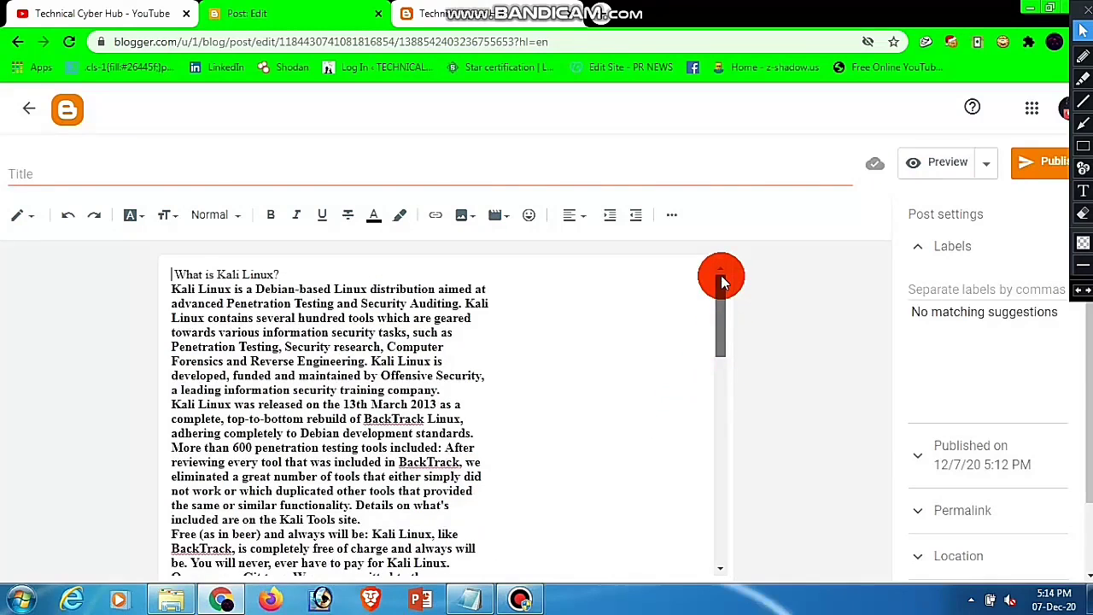
{"action": "left_click", "coordinate": [235, 215]}
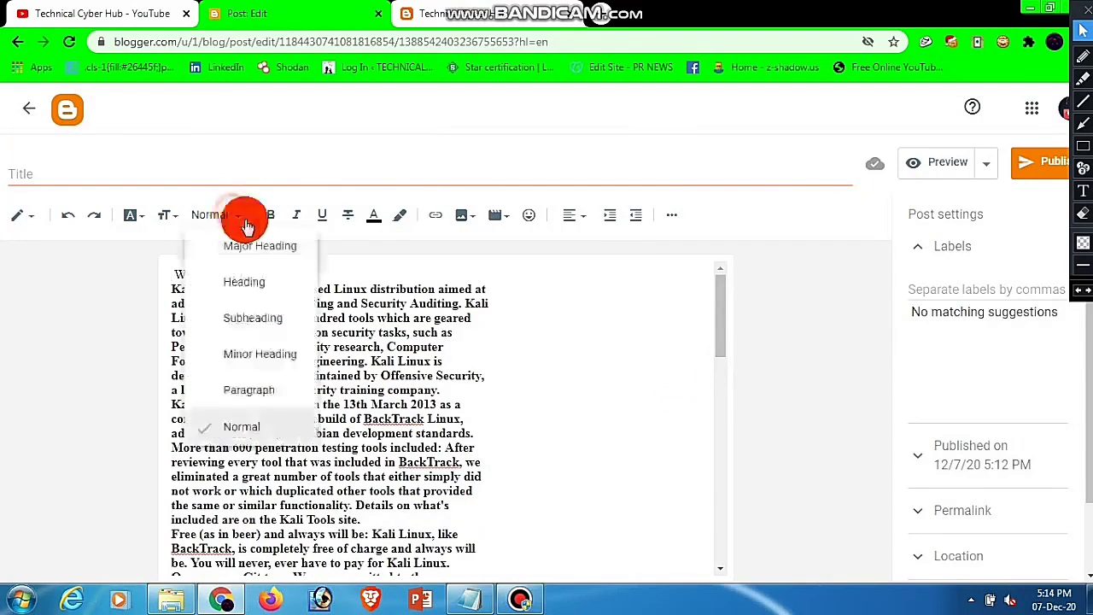
{"action": "left_click_drag", "start_coordinate": [281, 339], "coordinate": [273, 403]}
{"action": "left_click", "coordinate": [243, 281]}
{"action": "left_click_drag", "start_coordinate": [278, 278], "coordinate": [261, 307]}
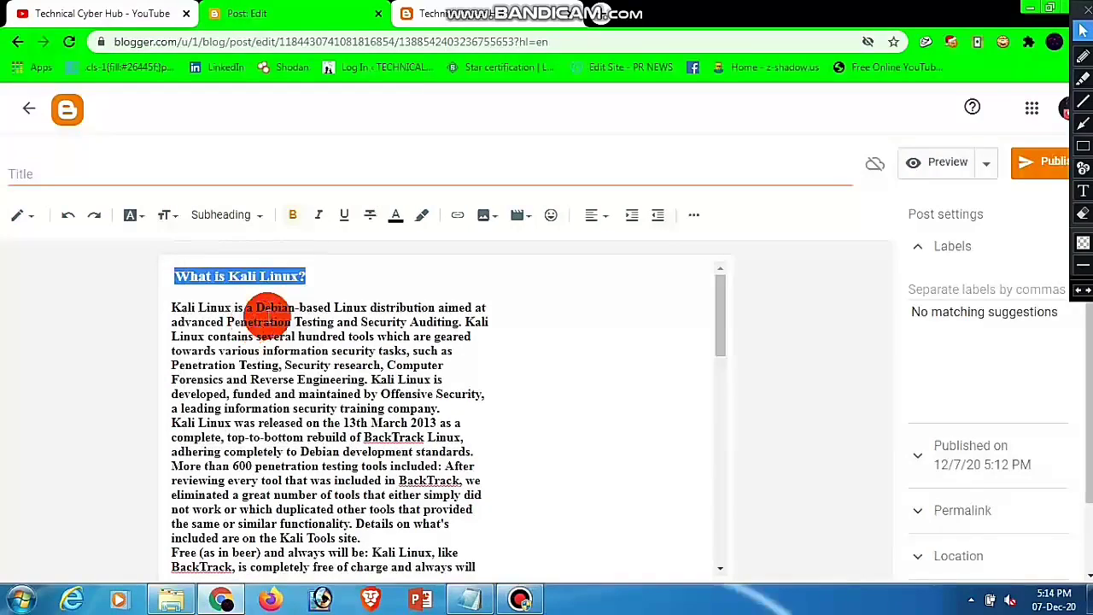
{"action": "left_click", "coordinate": [546, 308]}
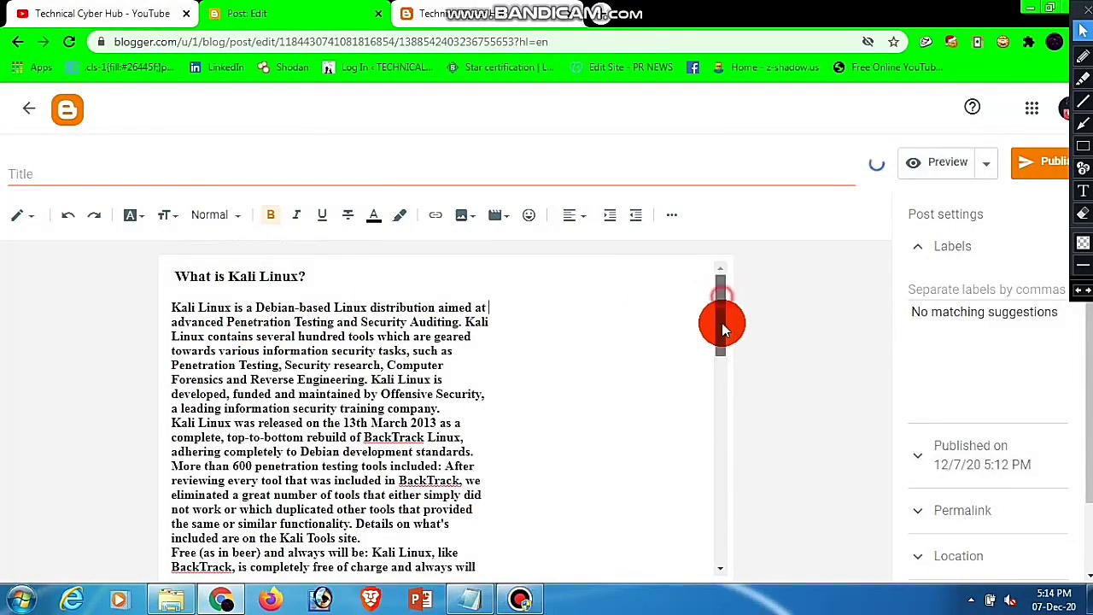
Insert a blank line before and after the line "included are on the Kali Tools site.".
{"action": "left_click_drag", "start_coordinate": [720, 317], "coordinate": [719, 352]}
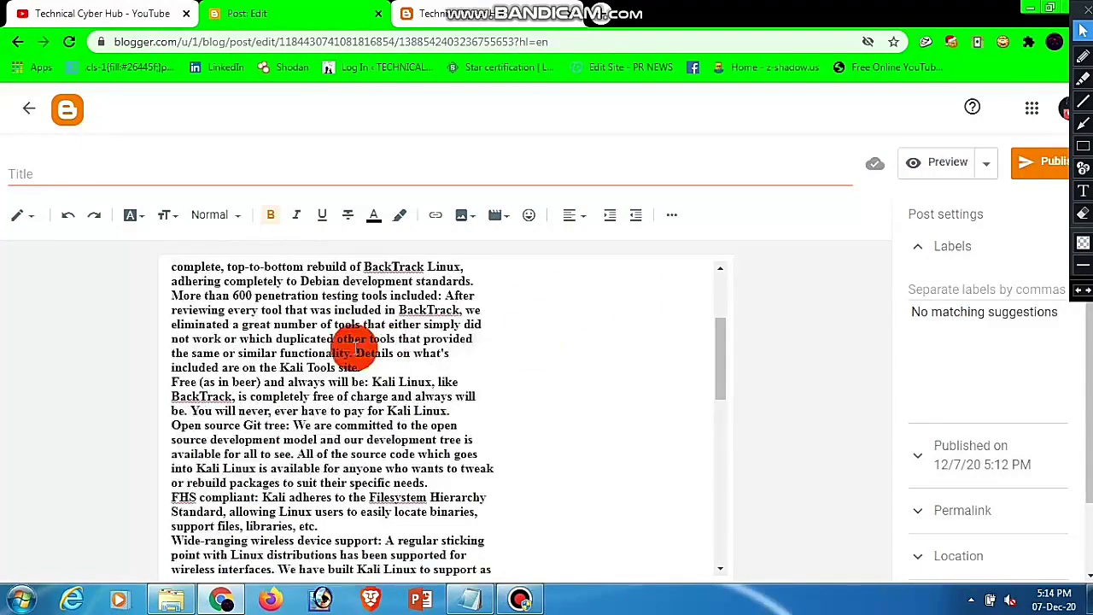
{"action": "left_click", "coordinate": [461, 352]}
{"action": "key", "text": "Return"}
{"action": "key", "text": "Return"}
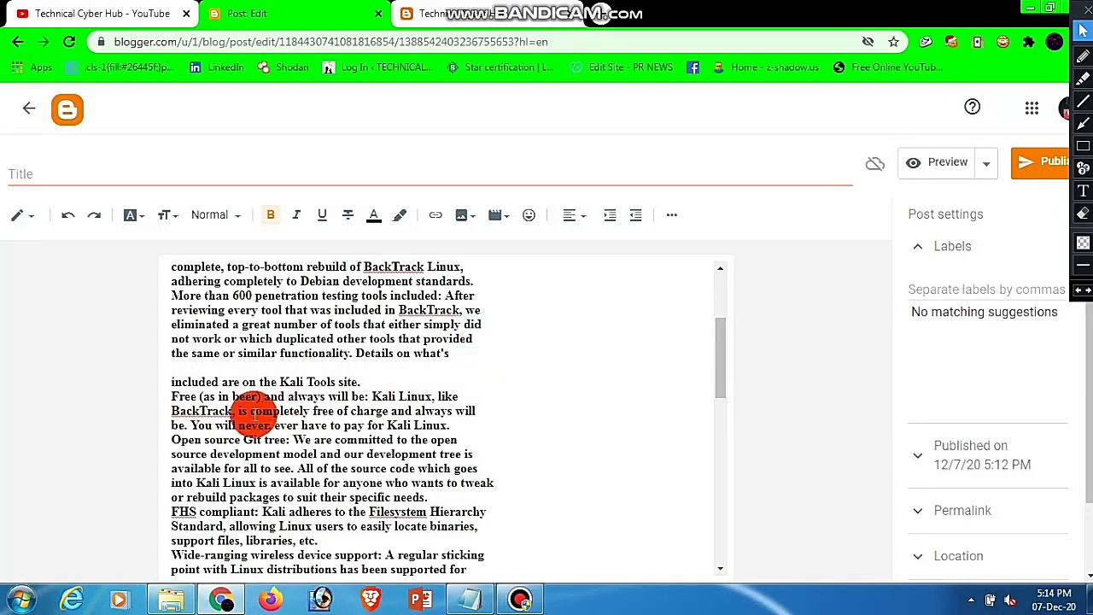
{"action": "left_click", "coordinate": [360, 382]}
{"action": "key", "text": "Return"}
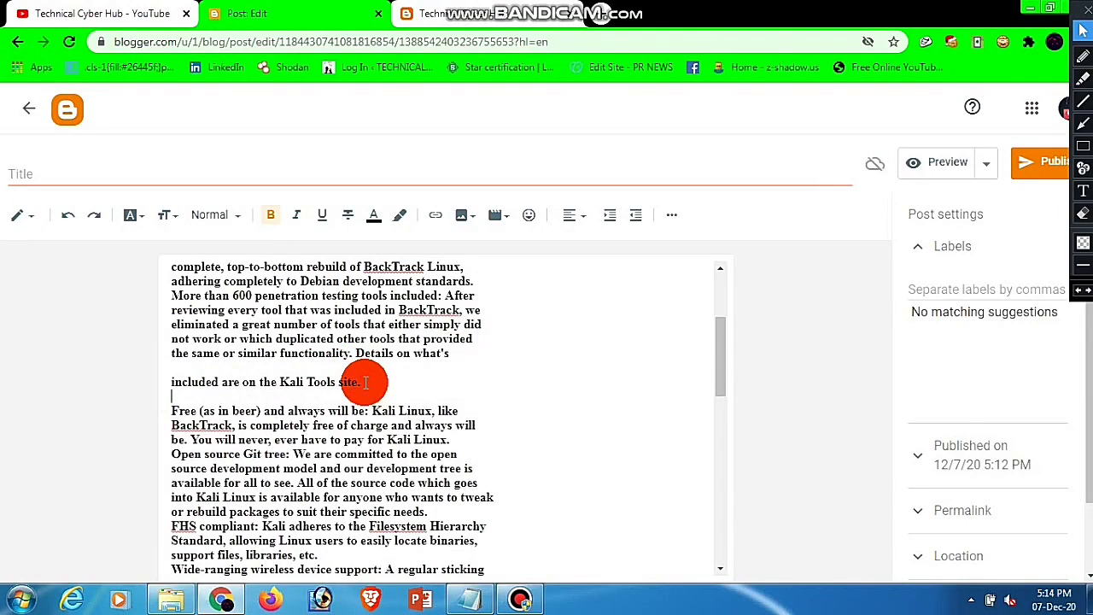
Insert a blank line before the "FHS compliant", "Wide-ranging wireless device support", "Custom kernel" and "GPG signed packages" paragraphs.
{"action": "left_click_drag", "start_coordinate": [727, 348], "coordinate": [726, 381]}
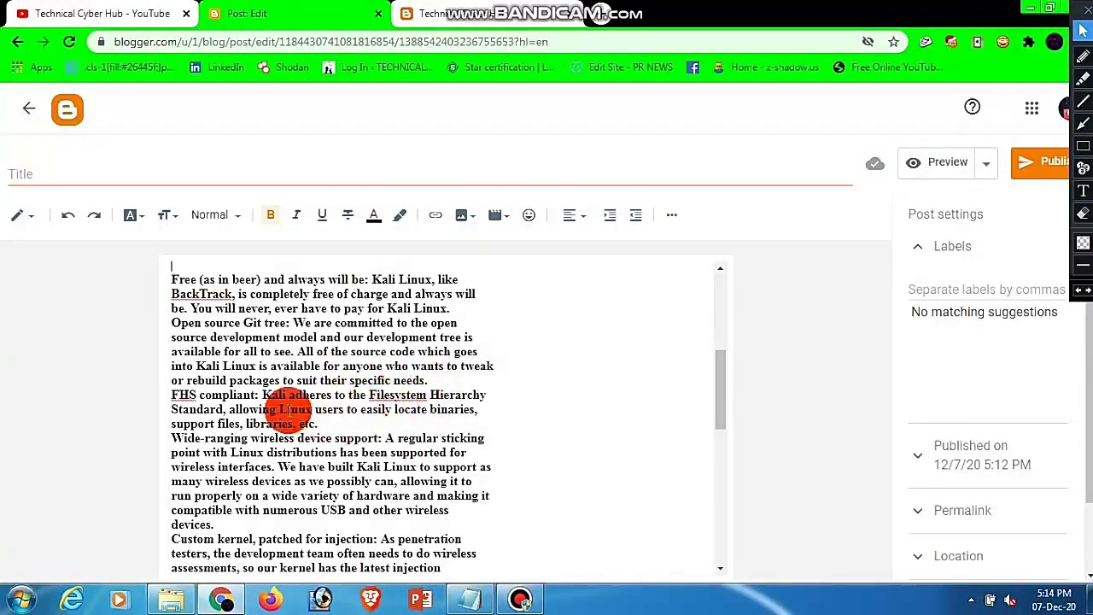
{"action": "left_click", "coordinate": [140, 402]}
{"action": "key", "text": "Return"}
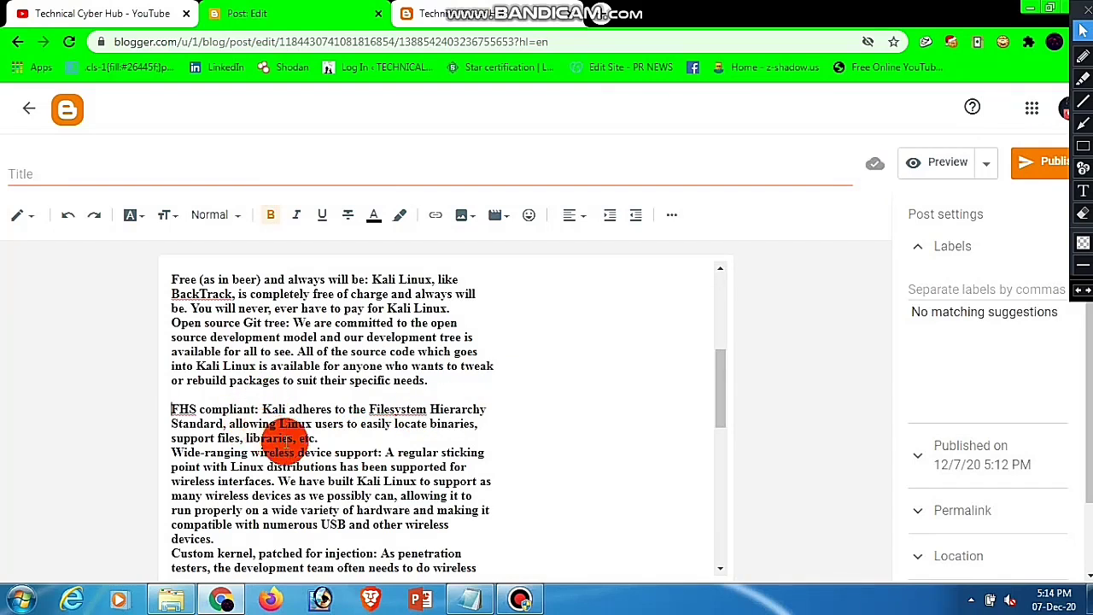
{"action": "left_click", "coordinate": [172, 451]}
{"action": "key", "text": "Return"}
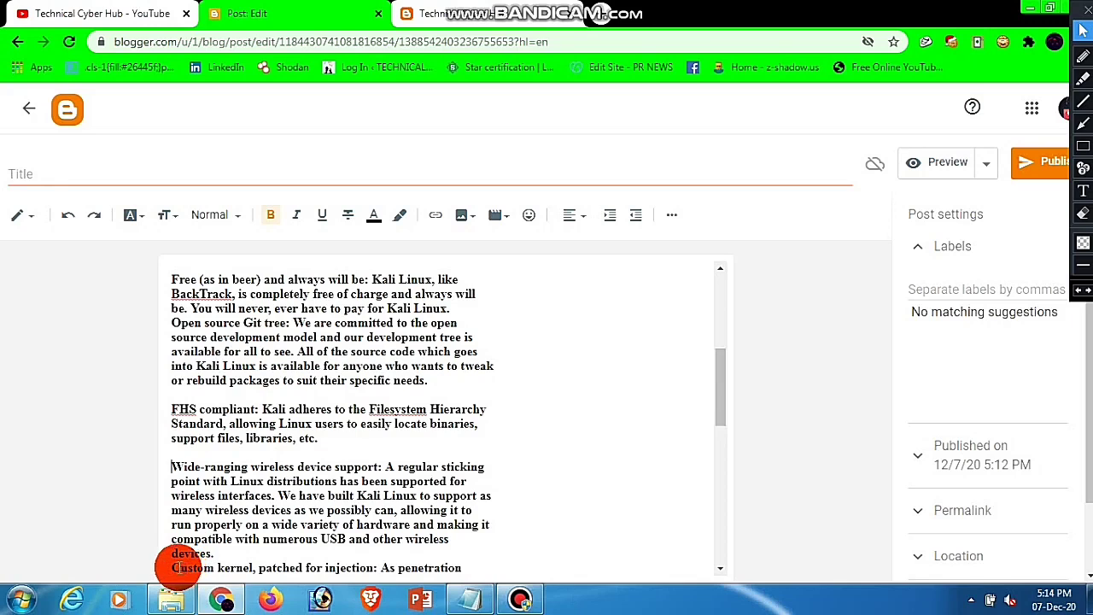
{"action": "key", "text": "Return"}
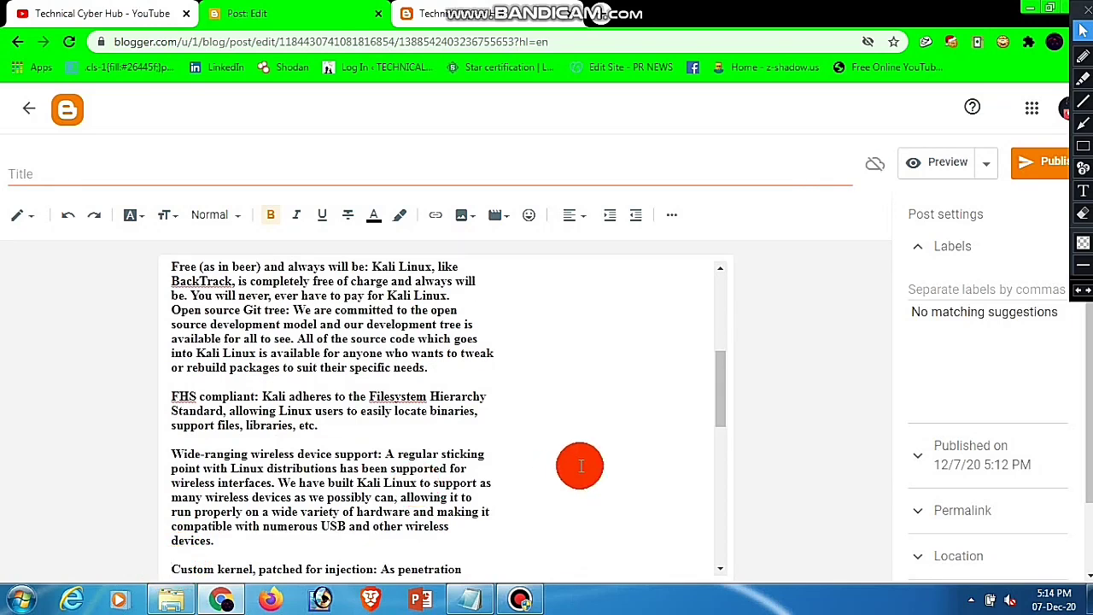
{"action": "left_click_drag", "start_coordinate": [713, 407], "coordinate": [716, 475]}
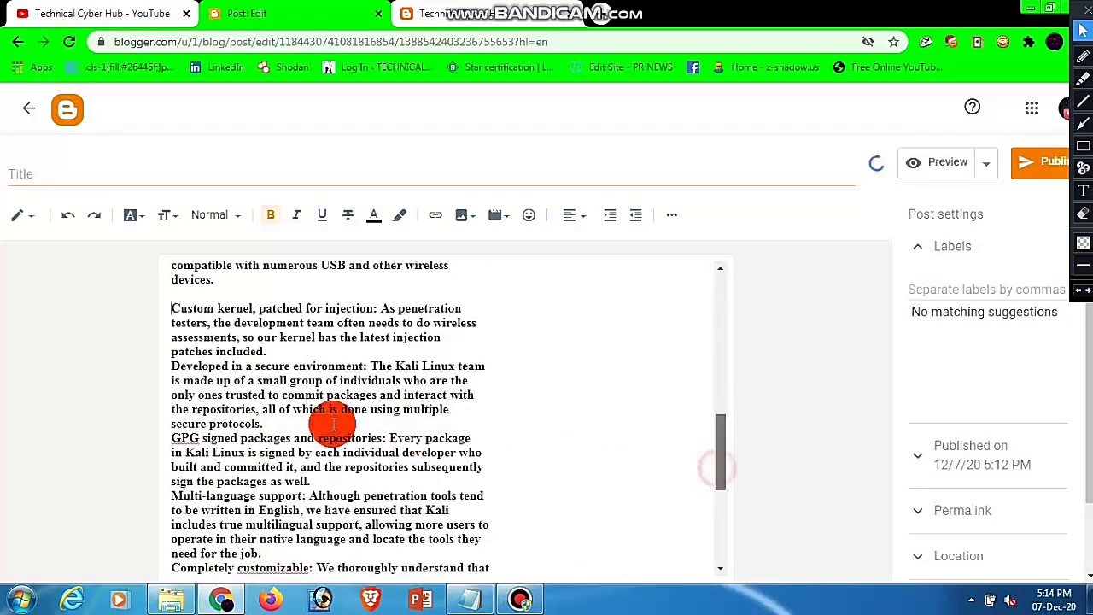
{"action": "left_click", "coordinate": [172, 440]}
{"action": "key", "text": "Return"}
{"action": "mouse_move", "coordinate": [621, 7]}
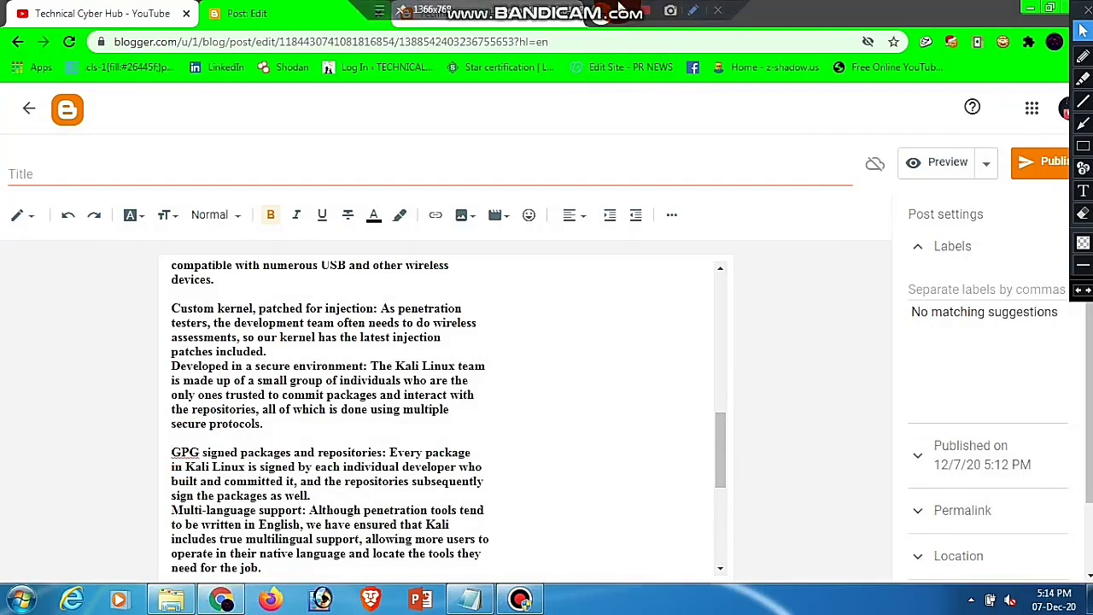
Copy the heading "What is Kali Linux?" from the post body and paste it as the post title.
{"action": "left_click_drag", "start_coordinate": [720, 448], "coordinate": [715, 313]}
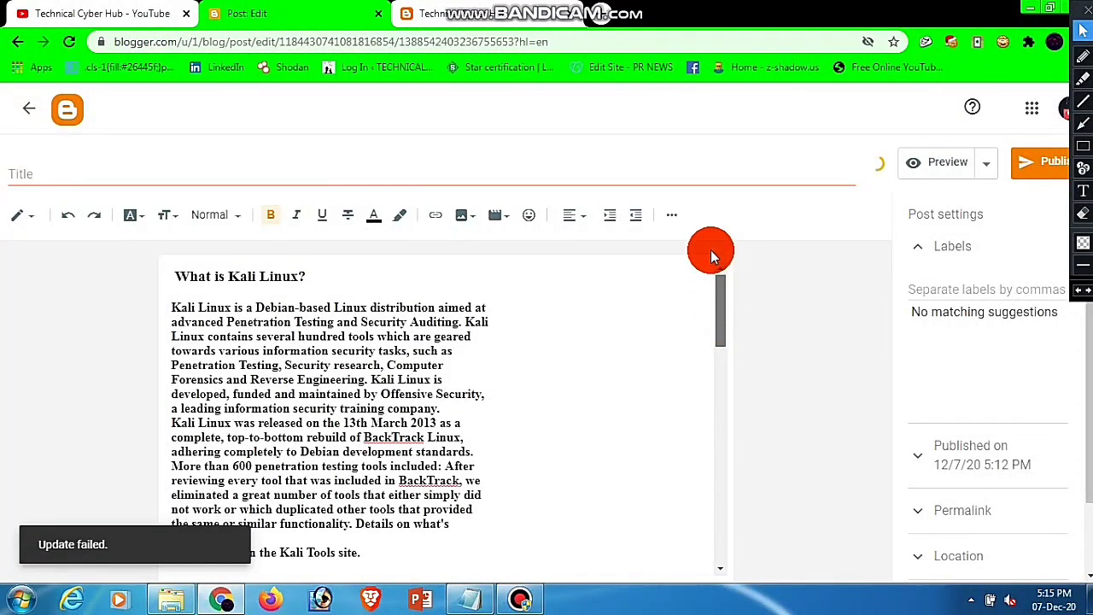
{"action": "left_click_drag", "start_coordinate": [708, 282], "coordinate": [708, 281]}
{"action": "left_click", "coordinate": [305, 317]}
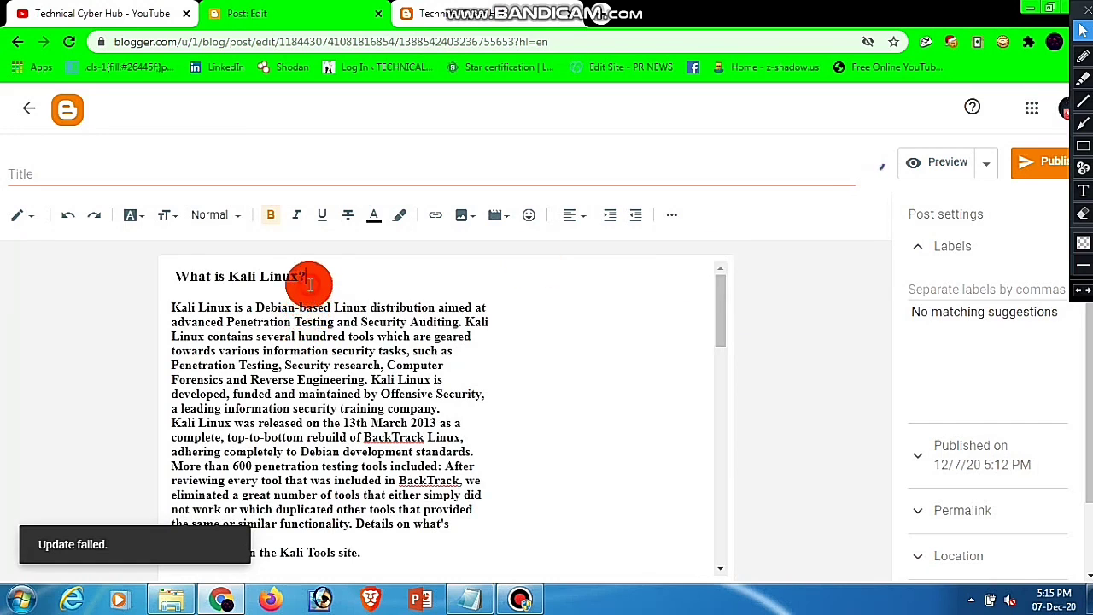
{"action": "left_click_drag", "start_coordinate": [179, 281], "coordinate": [289, 276]}
{"action": "left_click", "coordinate": [314, 276]}
{"action": "left_click", "coordinate": [178, 286]}
{"action": "right_click", "coordinate": [288, 276]}
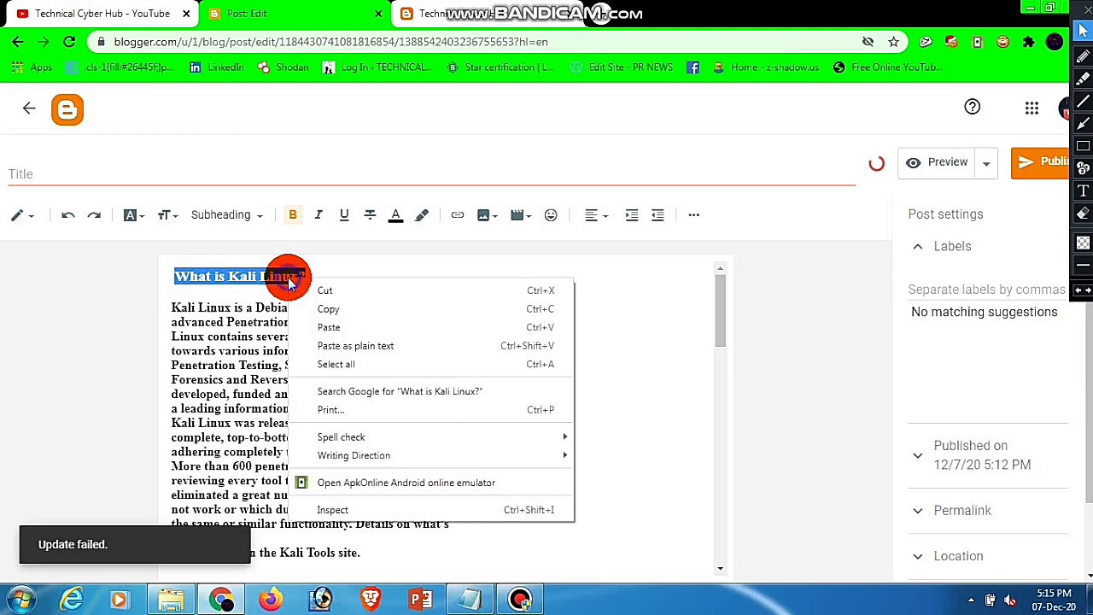
{"action": "left_click", "coordinate": [354, 309]}
{"action": "right_click", "coordinate": [240, 179]}
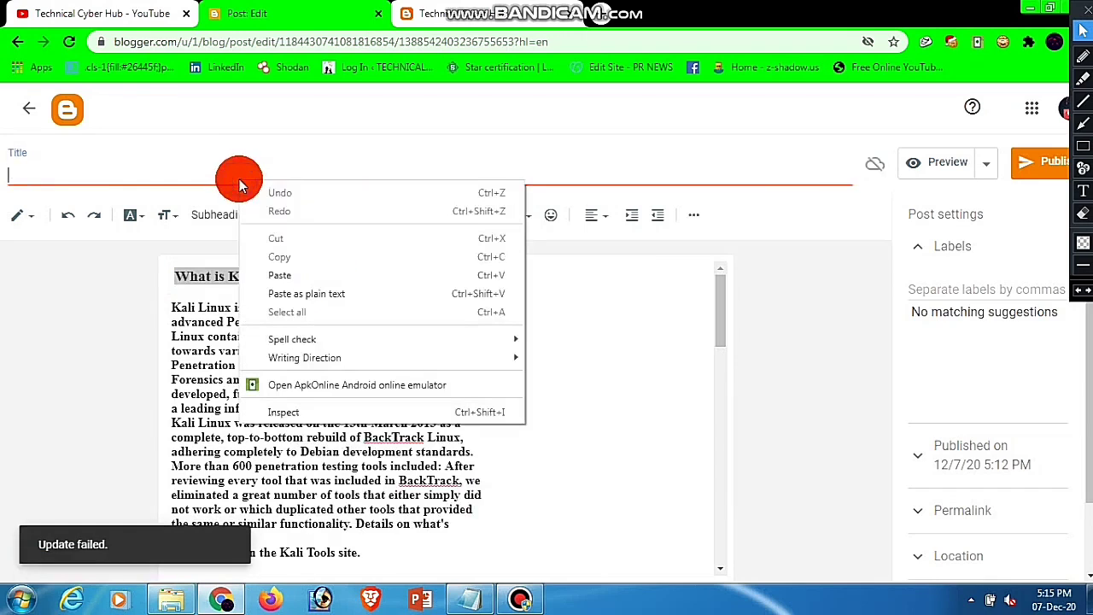
{"action": "left_click", "coordinate": [302, 274]}
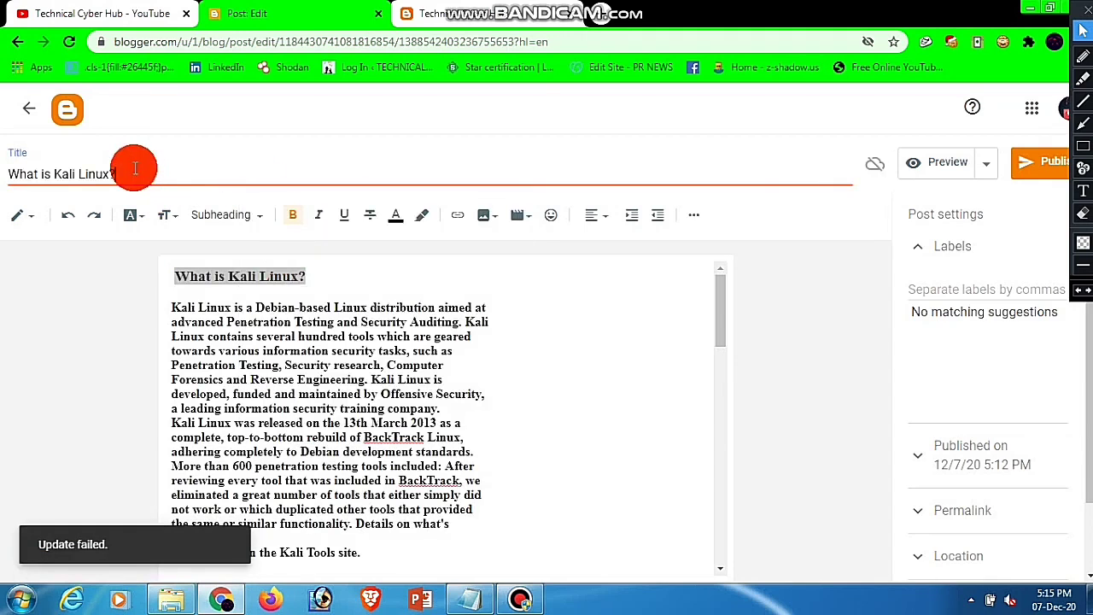
{"action": "left_click_drag", "start_coordinate": [134, 165], "coordinate": [44, 171]}
{"action": "left_click", "coordinate": [816, 327]}
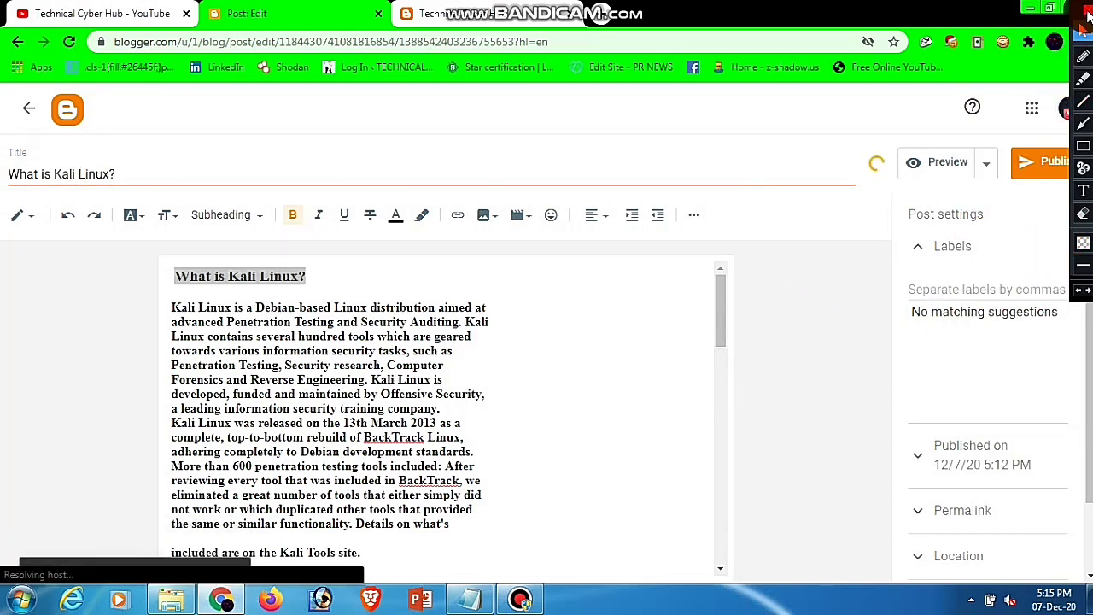
Collapse the Labels section in the post settings.
{"action": "left_click", "coordinate": [919, 250]}
{"action": "left_click", "coordinate": [973, 380]}
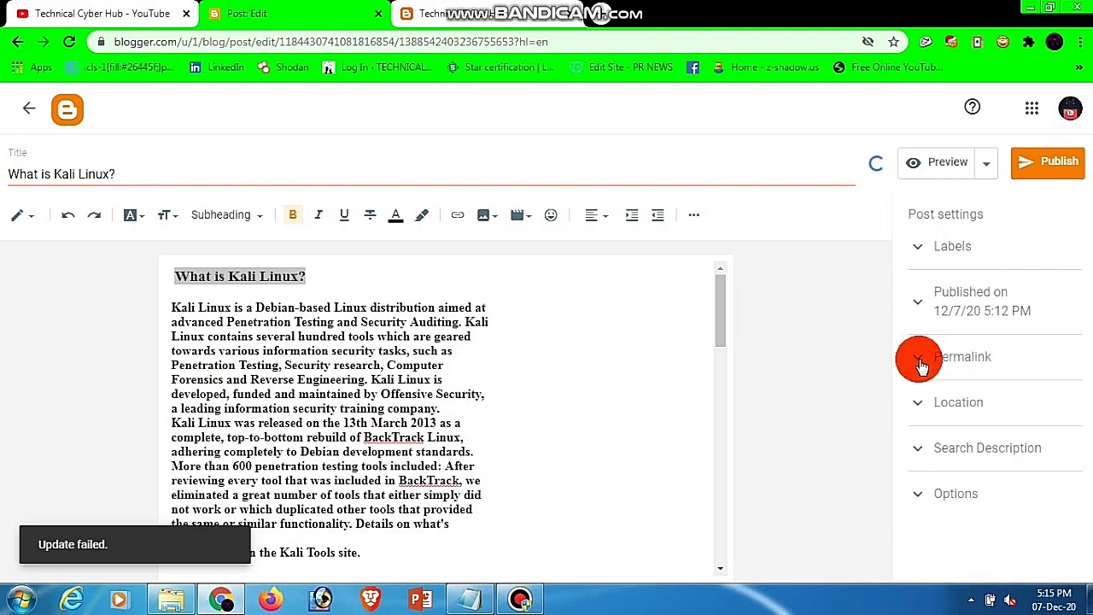
{"action": "mouse_move", "coordinate": [584, 10]}
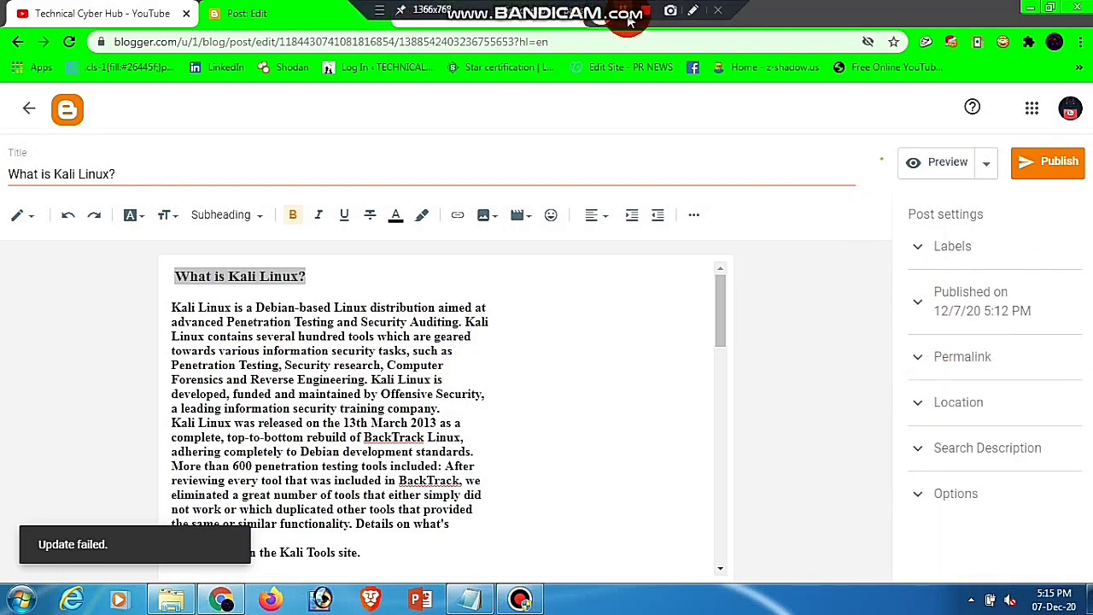
{"action": "left_click", "coordinate": [693, 10]}
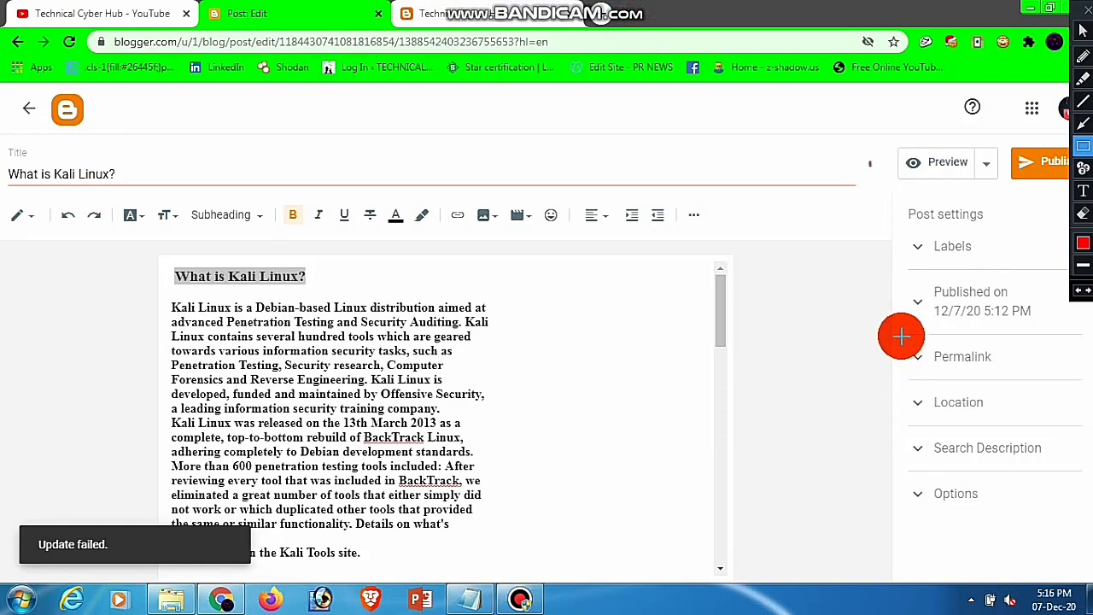
{"action": "mouse_move", "coordinate": [900, 335]}
{"action": "left_mouse_down"}
{"action": "mouse_move", "coordinate": [982, 375]}
{"action": "mouse_move", "coordinate": [1062, 373]}
{"action": "mouse_move", "coordinate": [1065, 384]}
{"action": "left_mouse_up"}
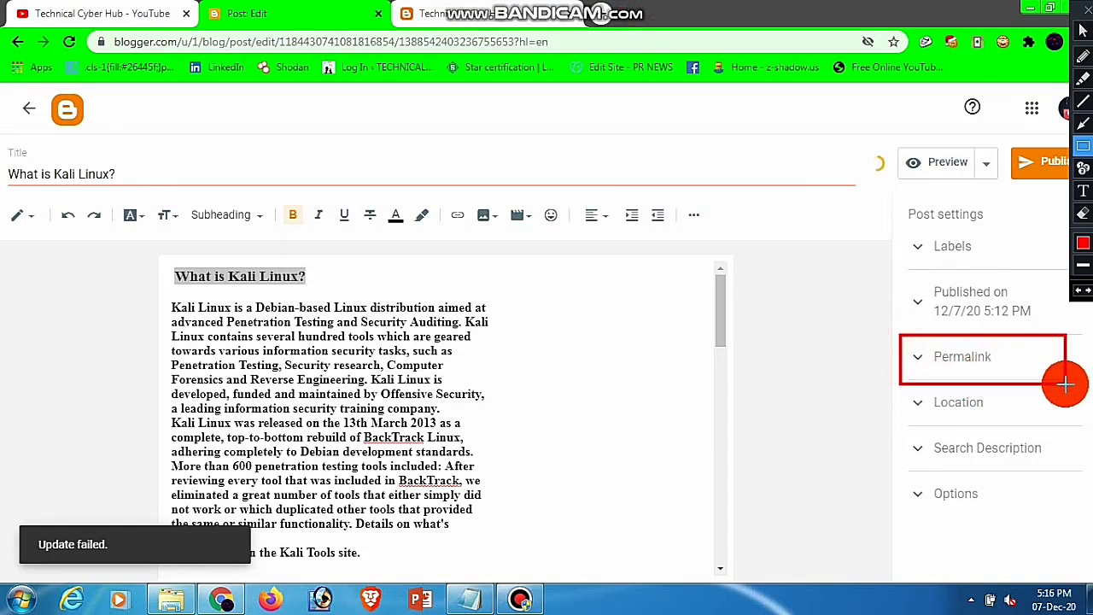
{"action": "left_click", "coordinate": [1078, 207]}
Expand the Permalink settings and examine the automatic post address, its date part and its title part.
{"action": "left_click", "coordinate": [956, 357]}
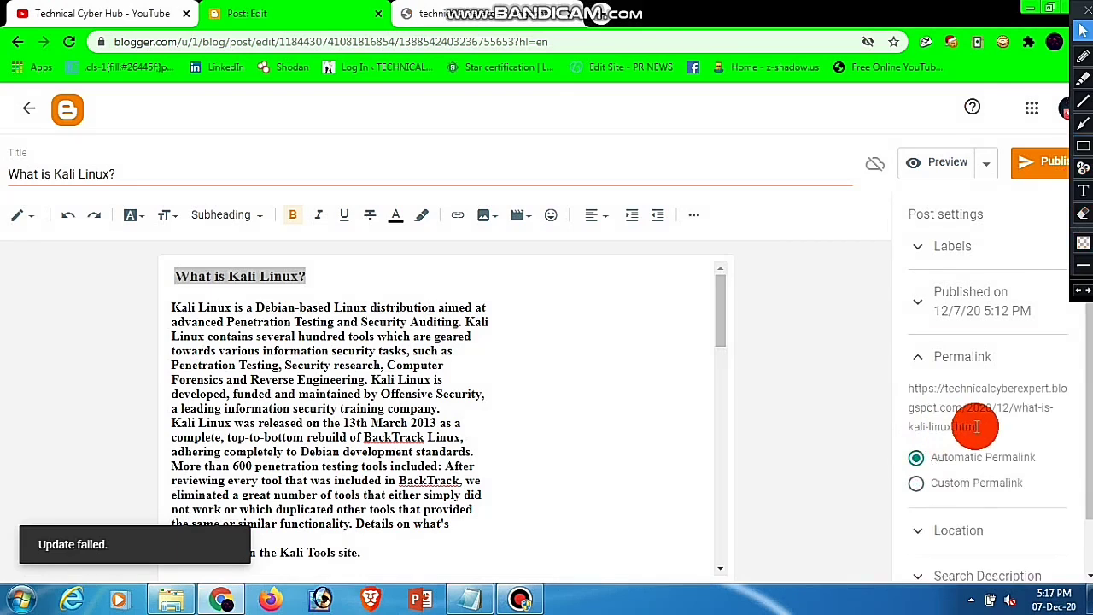
{"action": "left_click_drag", "start_coordinate": [982, 432], "coordinate": [902, 385]}
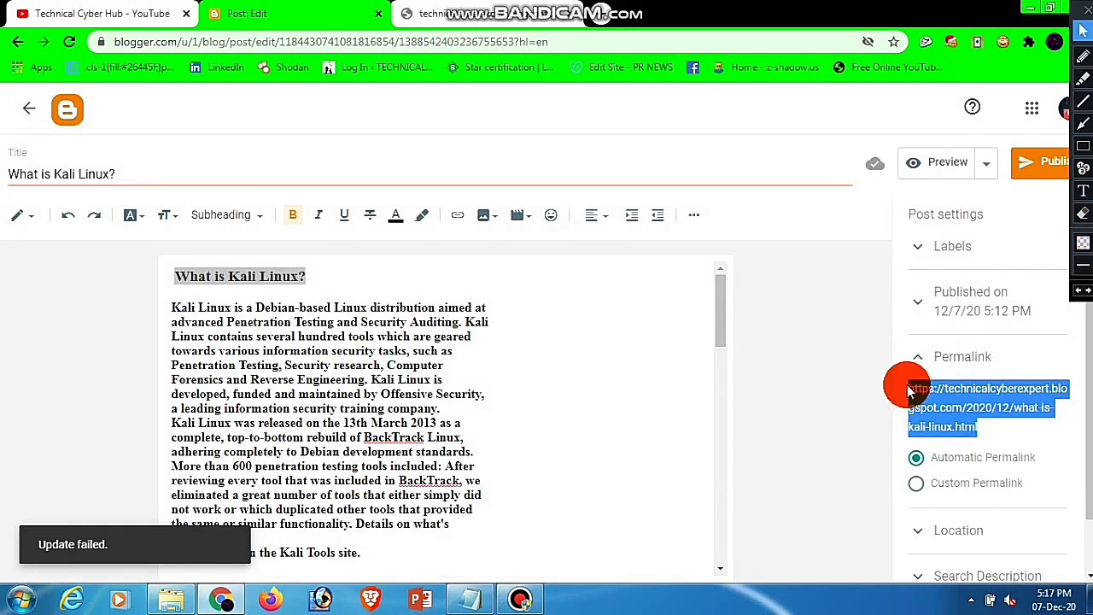
{"action": "left_click", "coordinate": [1015, 427]}
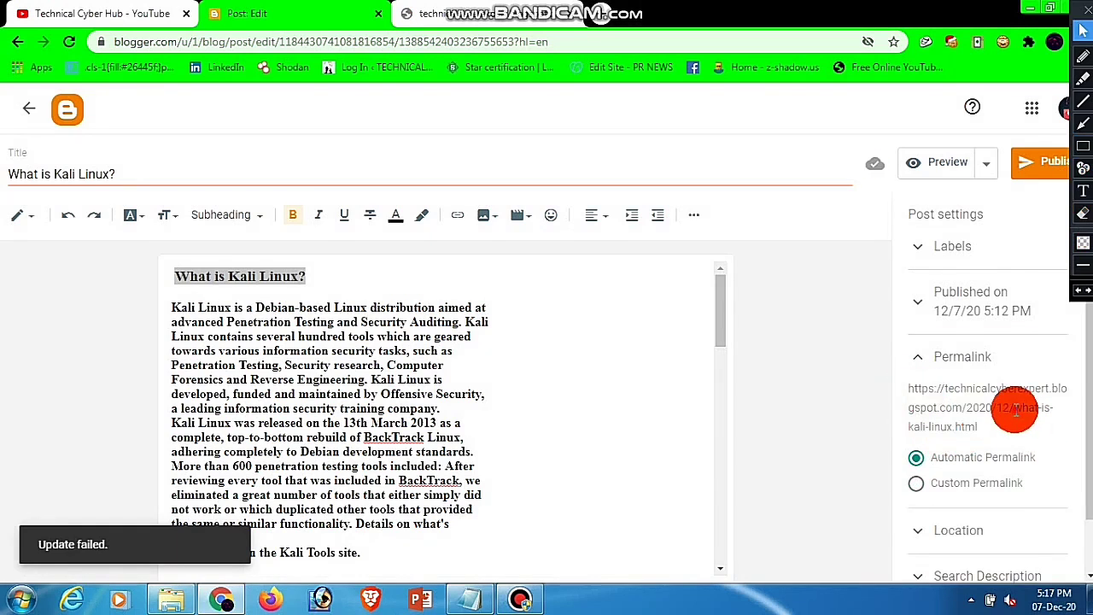
{"action": "left_click_drag", "start_coordinate": [1015, 409], "coordinate": [1065, 431]}
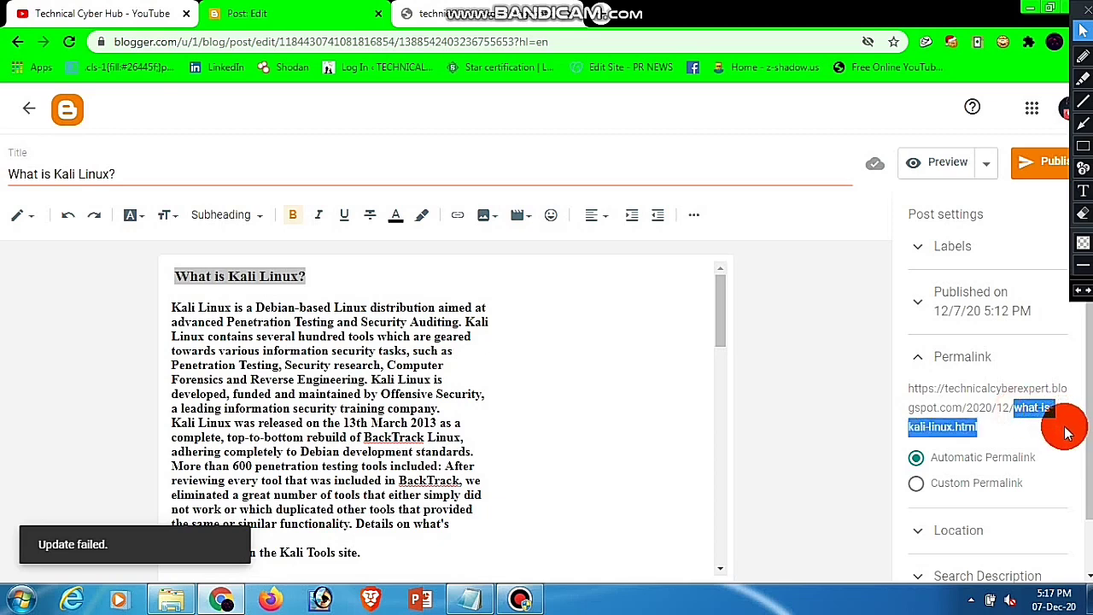
{"action": "left_click", "coordinate": [1045, 420]}
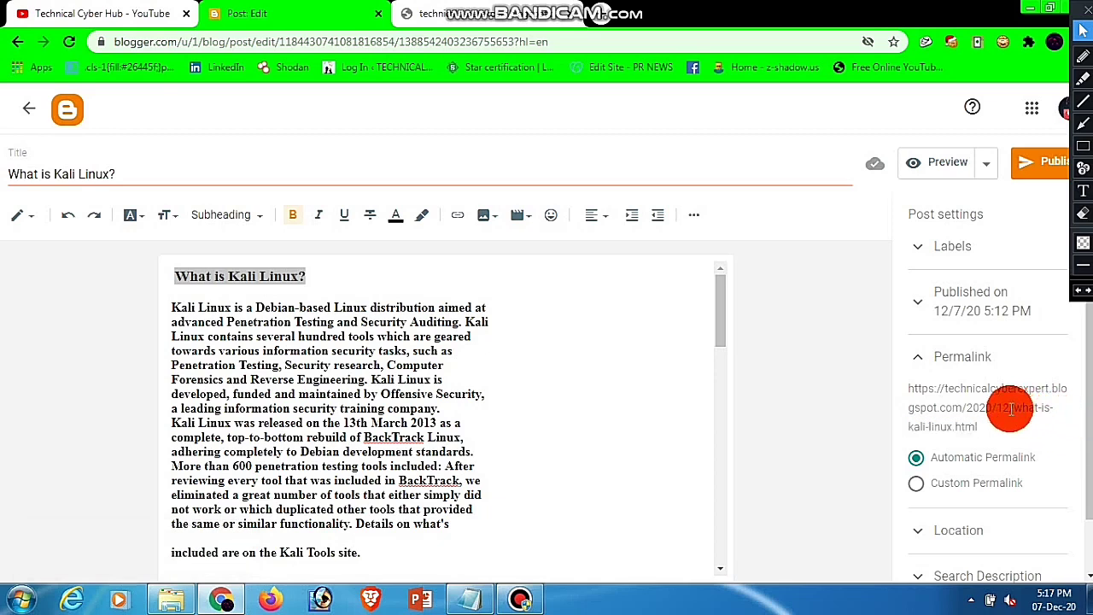
{"action": "left_click_drag", "start_coordinate": [1014, 409], "coordinate": [1056, 427]}
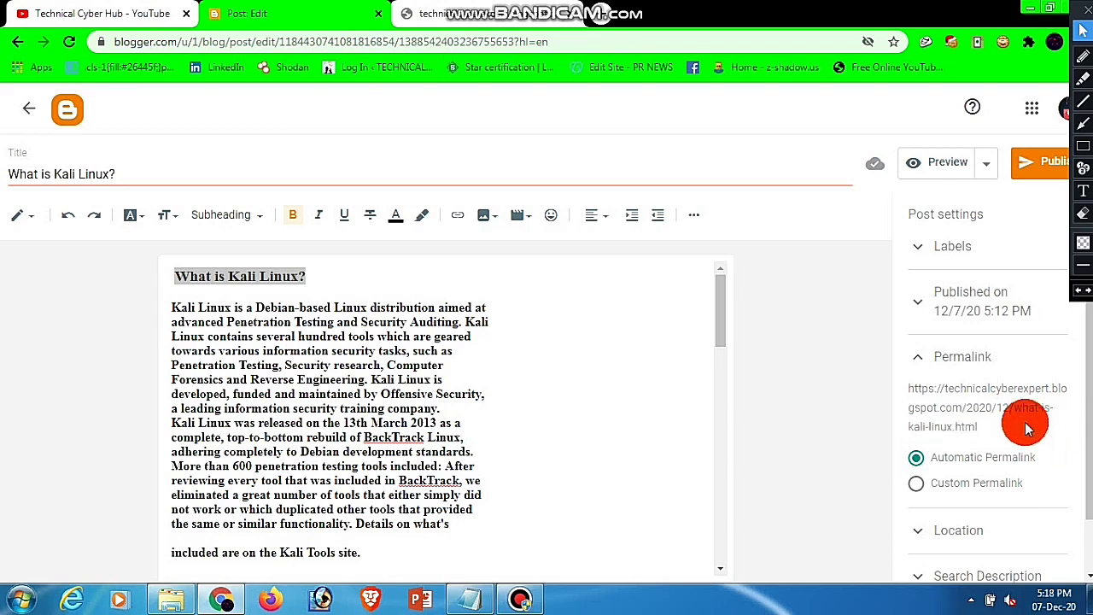
{"action": "left_click_drag", "start_coordinate": [963, 409], "coordinate": [1015, 410]}
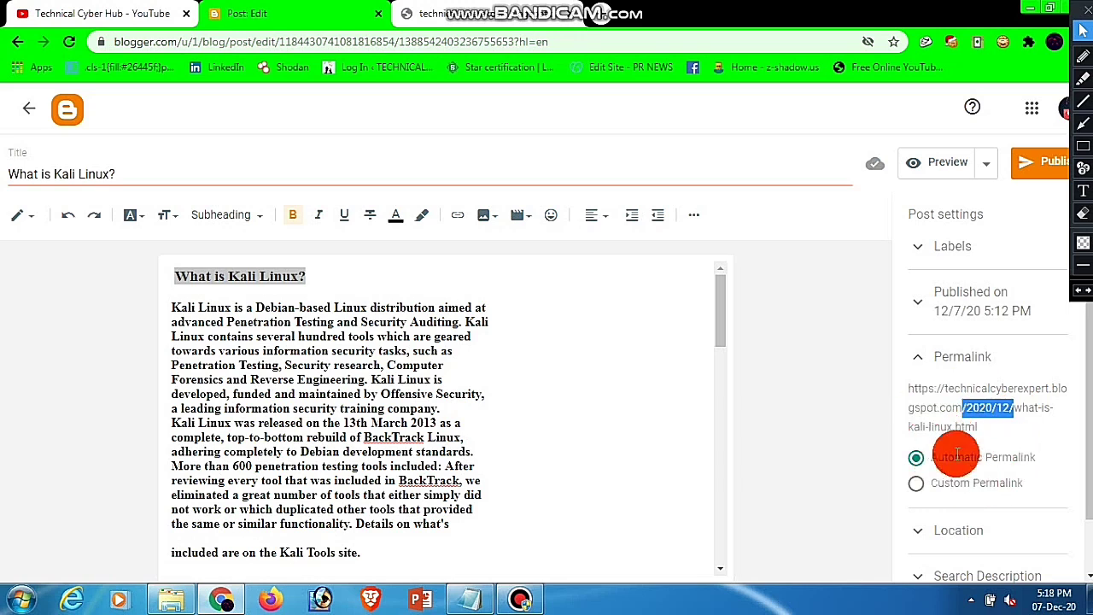
{"action": "left_click_drag", "start_coordinate": [980, 436], "coordinate": [902, 385]}
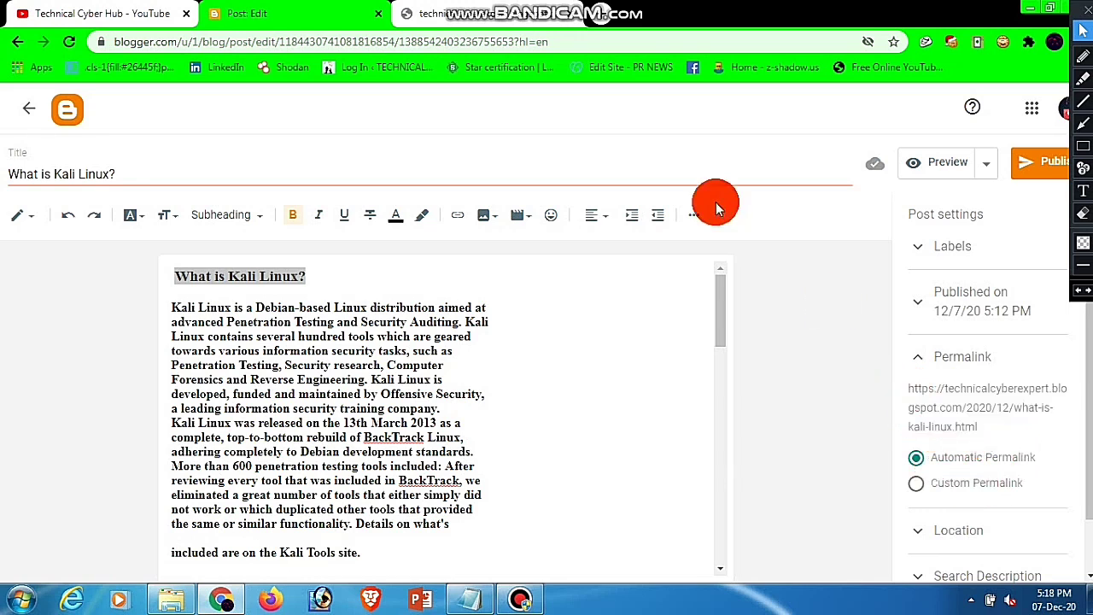
Reload the published VirtualBox 6.1.16 post in its browser tab and examine the title part of its web address.
{"action": "left_click", "coordinate": [521, 14]}
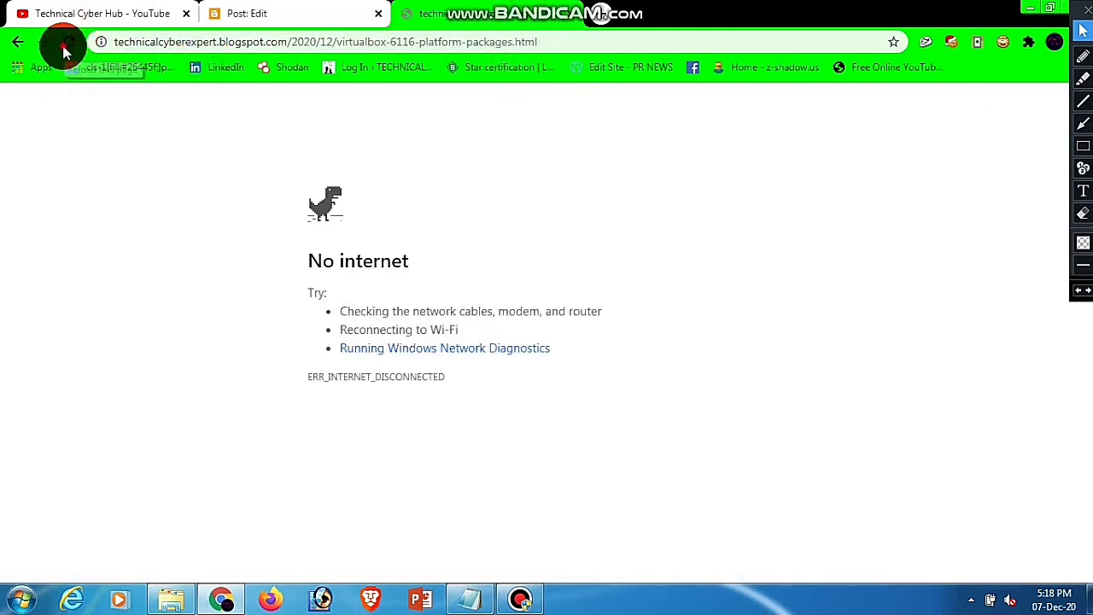
{"action": "left_click", "coordinate": [68, 45]}
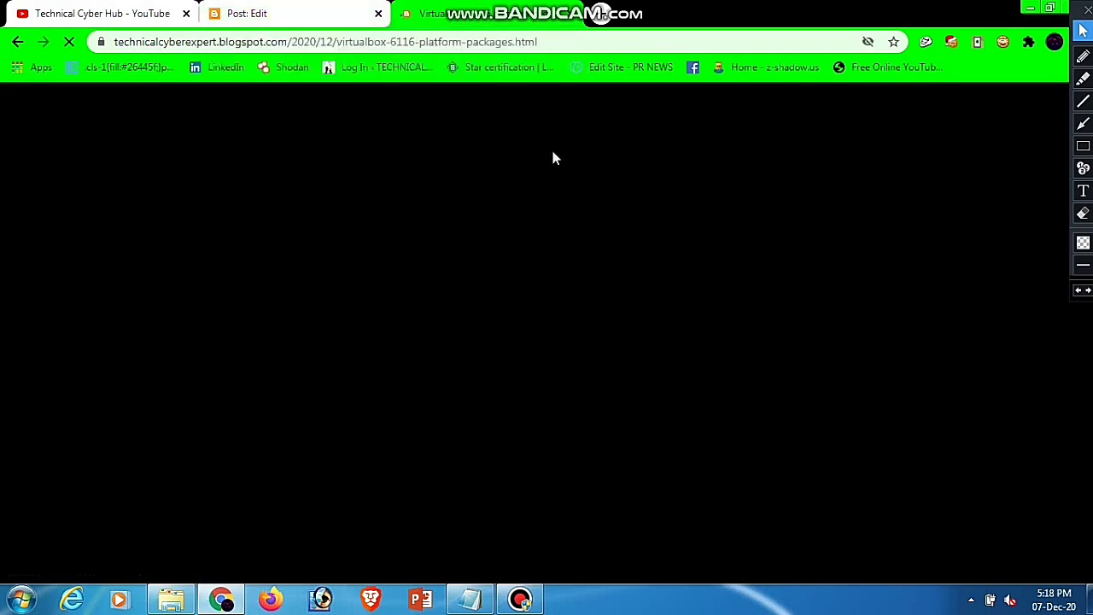
{"action": "left_click", "coordinate": [628, 280]}
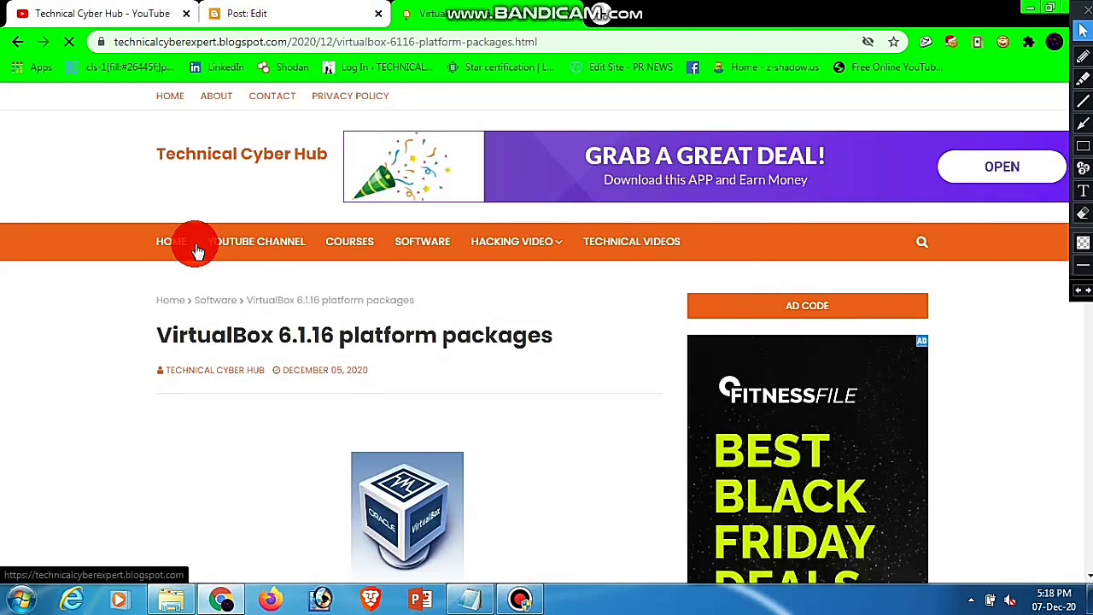
{"action": "scroll", "coordinate": [546, 333], "scroll_direction": "down", "scroll_amount": 10}
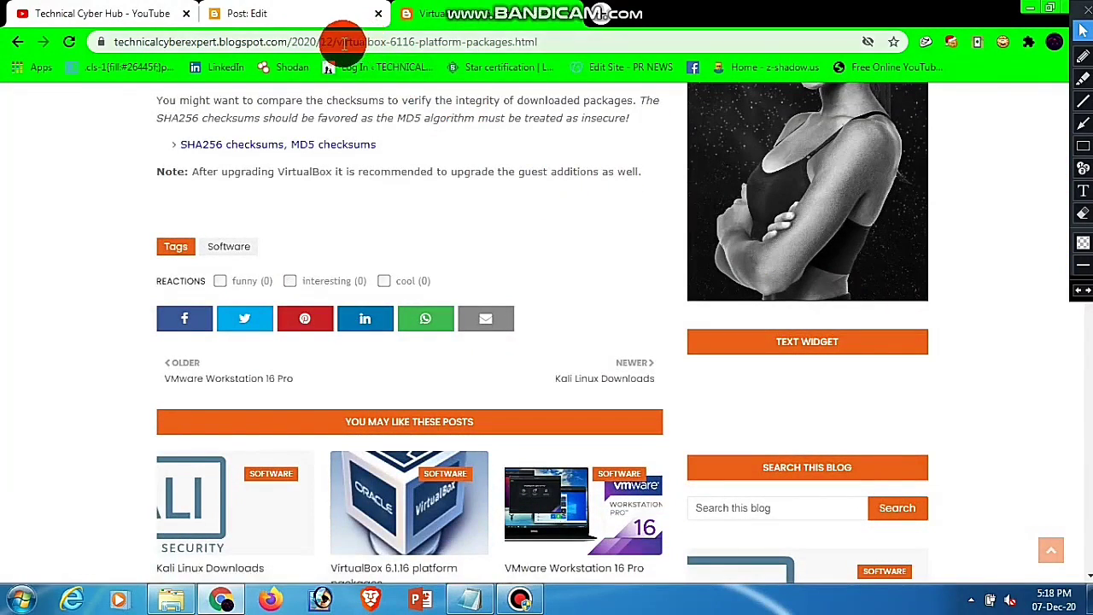
{"action": "left_click_drag", "start_coordinate": [386, 41], "coordinate": [517, 43]}
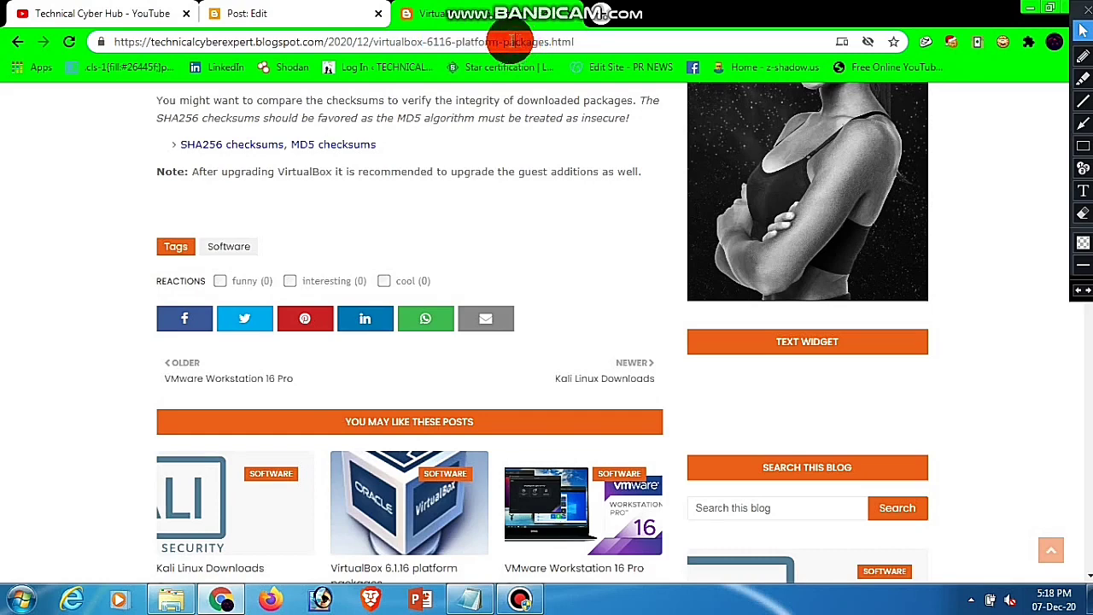
Return to the Kali Linux post editor and switch the permalink setting to Custom Permalink.
{"action": "left_click", "coordinate": [335, 22]}
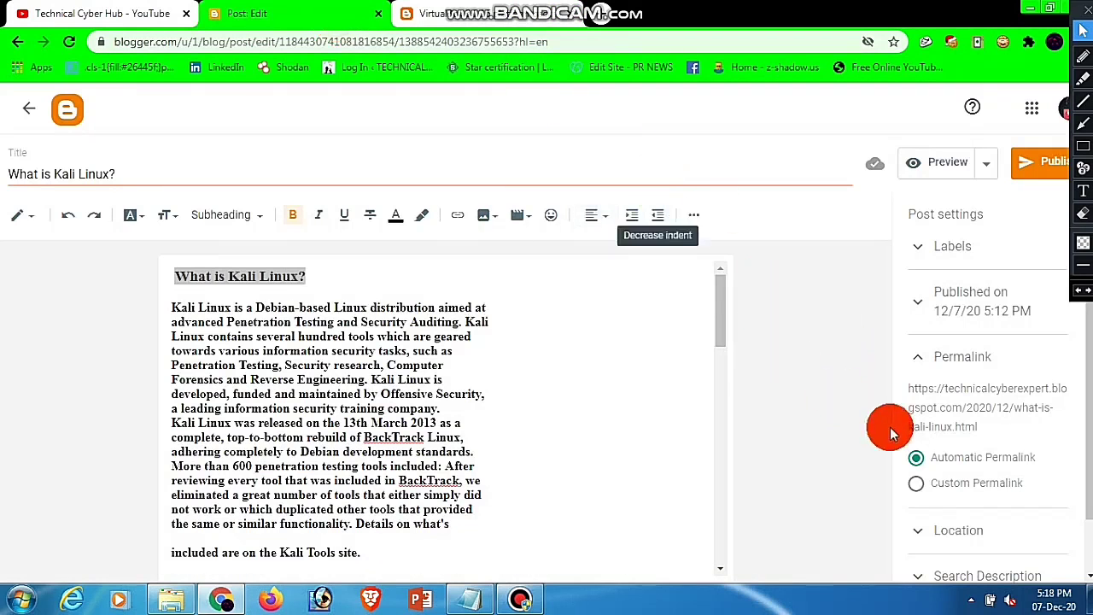
{"action": "left_click", "coordinate": [915, 485]}
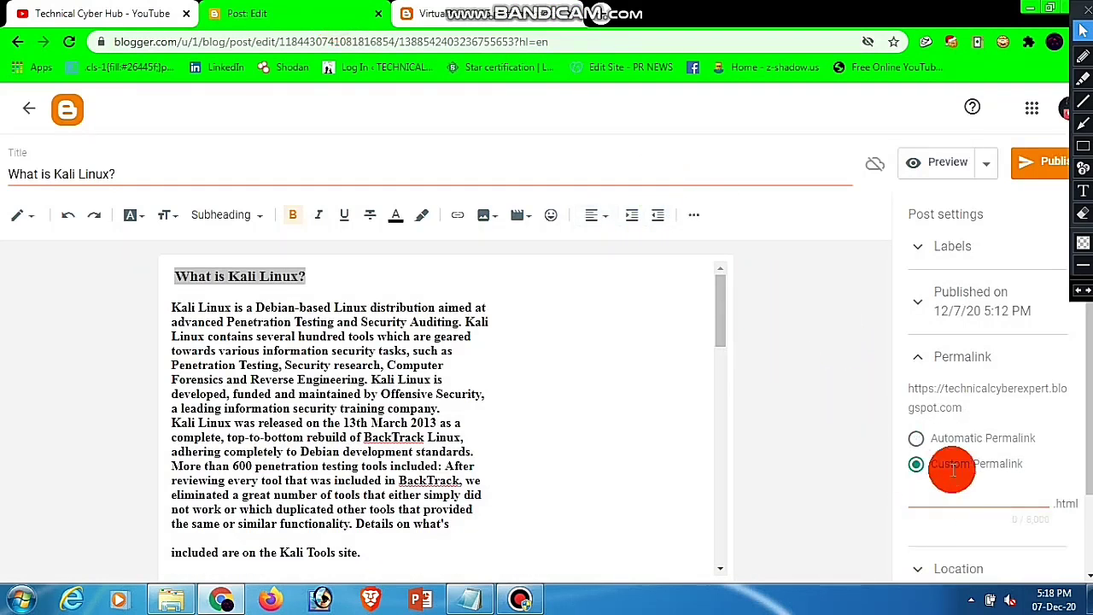
Search Google for "kali linux" in a new browser tab.
{"action": "left_click", "coordinate": [597, 19]}
{"action": "left_click", "coordinate": [602, 40]}
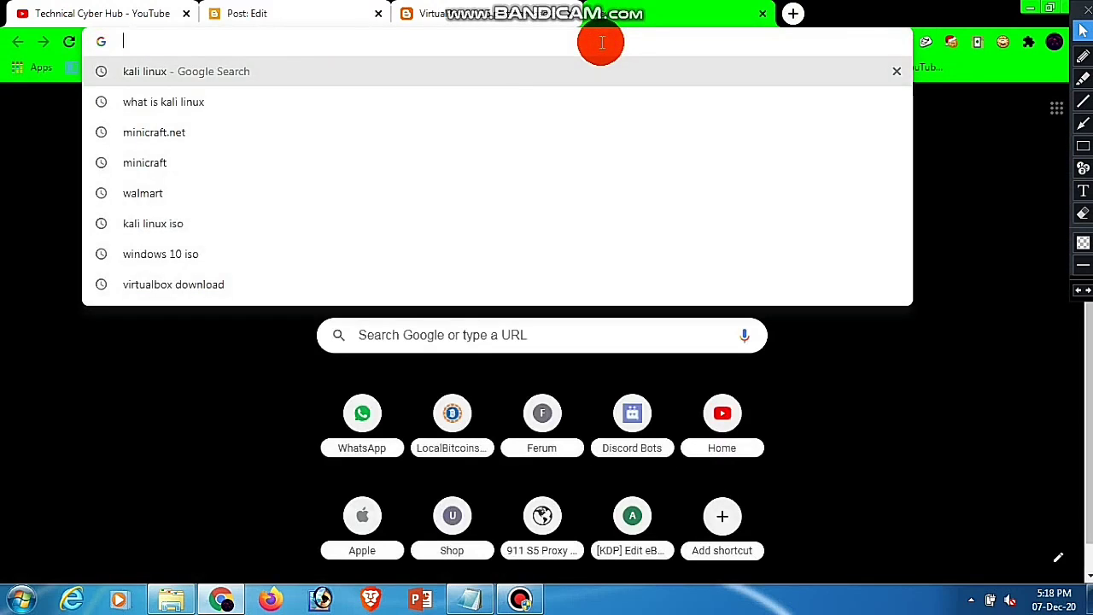
{"action": "type", "text": "kali linux"}
{"action": "key", "text": "Return"}
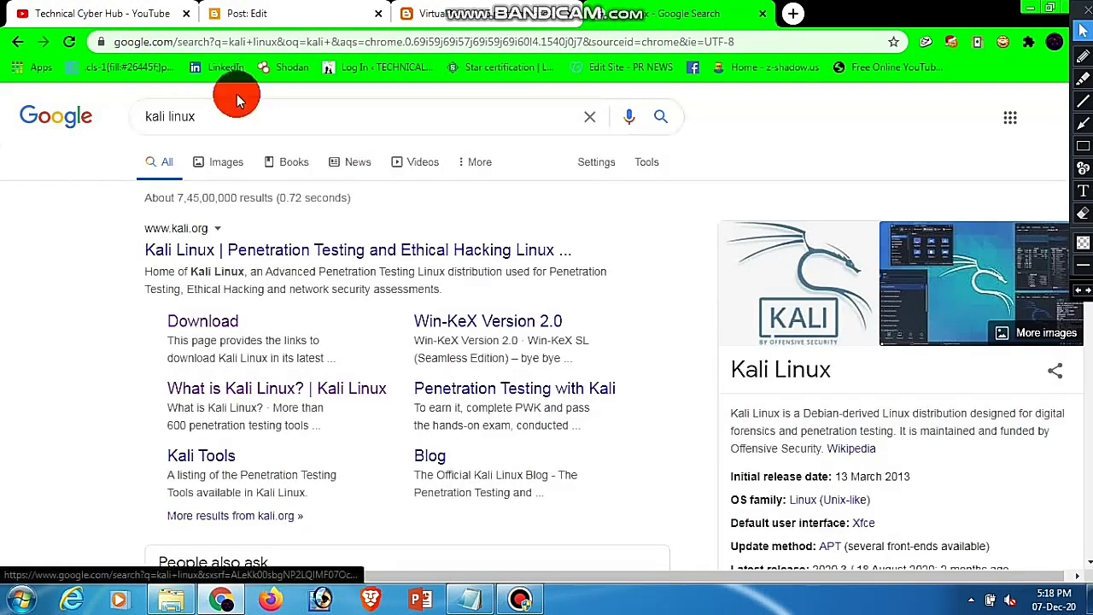
Refine the Google search to the suggested phrase "kali linux introduction".
{"action": "left_click", "coordinate": [237, 111]}
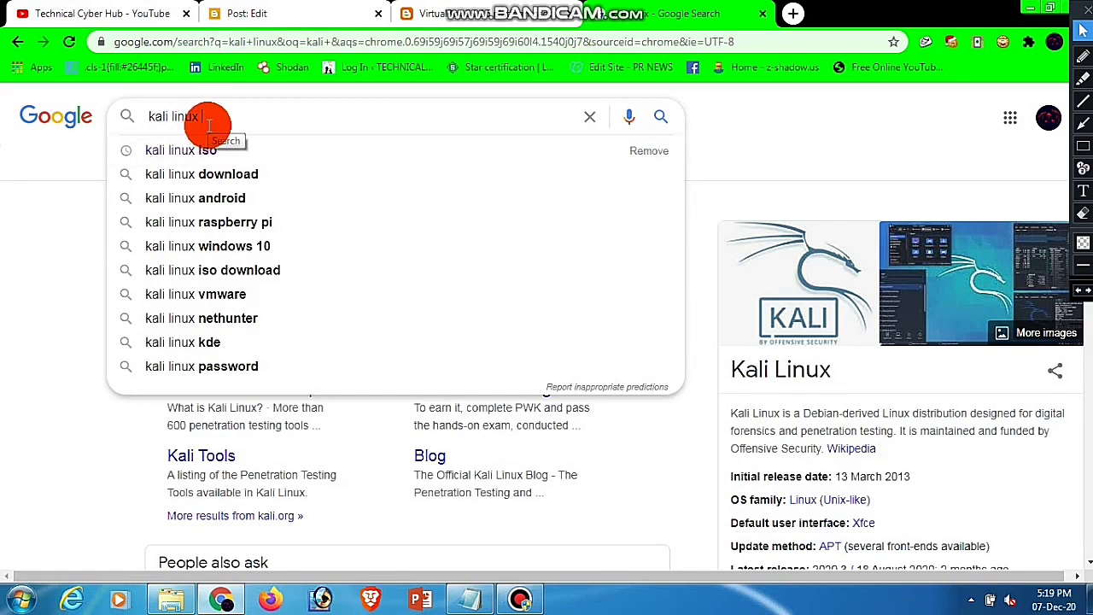
{"action": "type", "text": "in"}
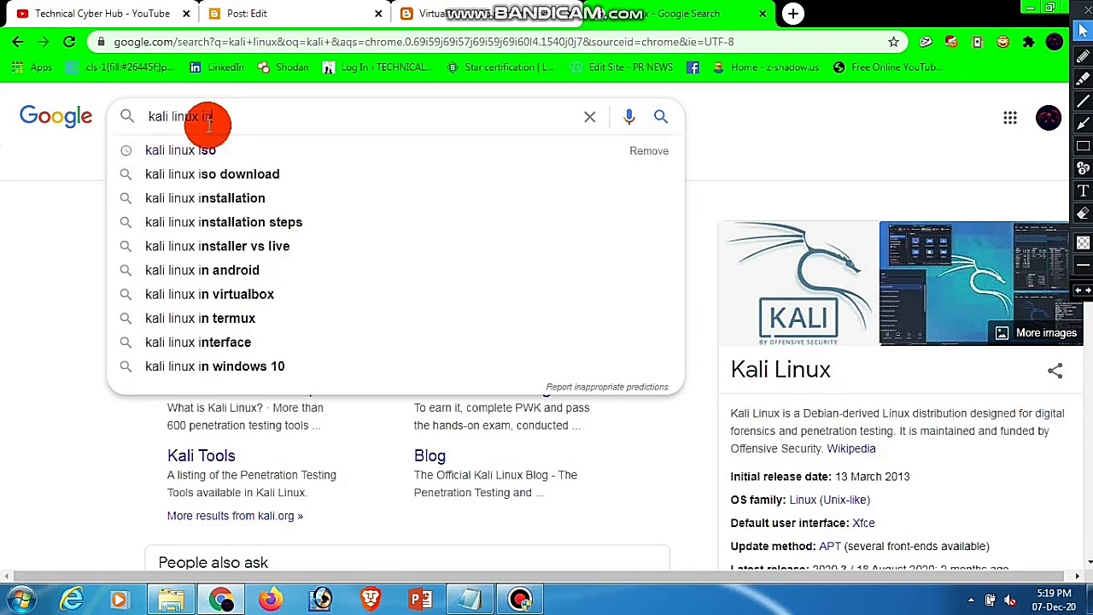
{"action": "type", "text": "t"}
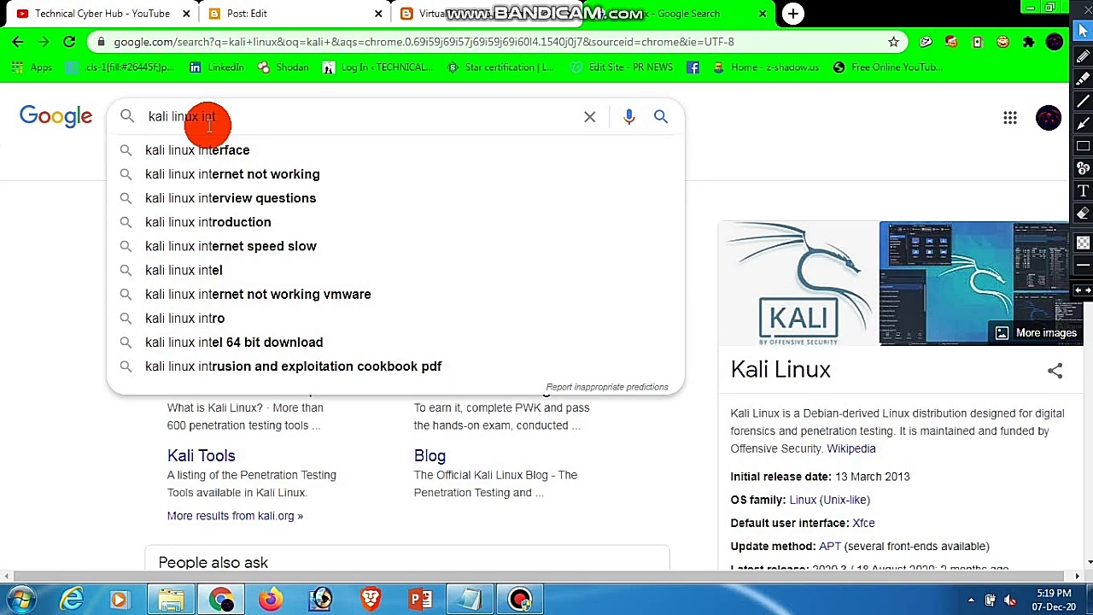
{"action": "type", "text": "r"}
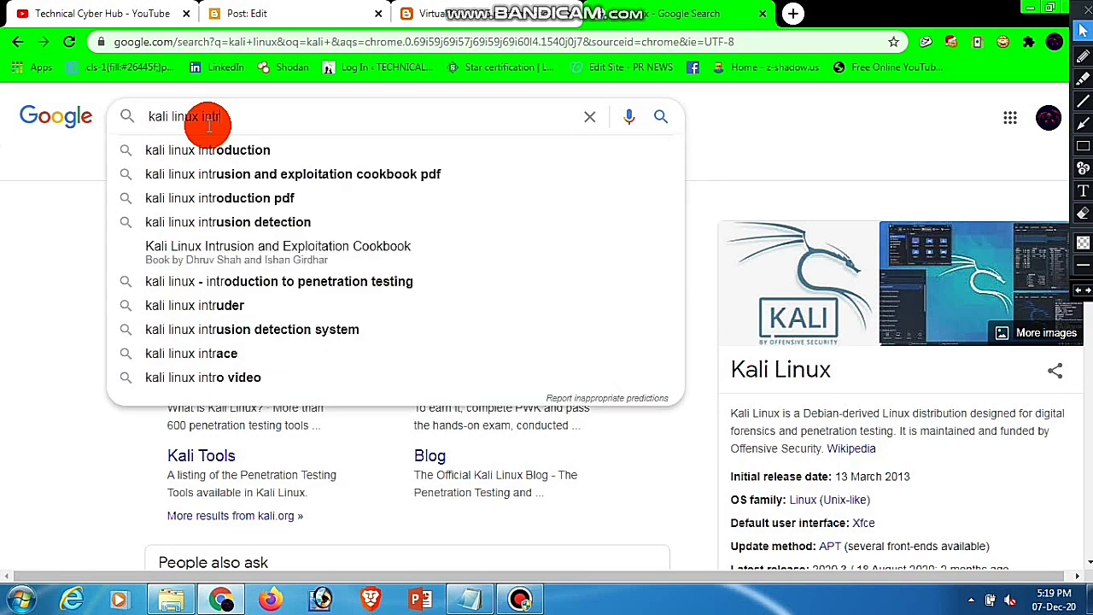
{"action": "left_click", "coordinate": [270, 152]}
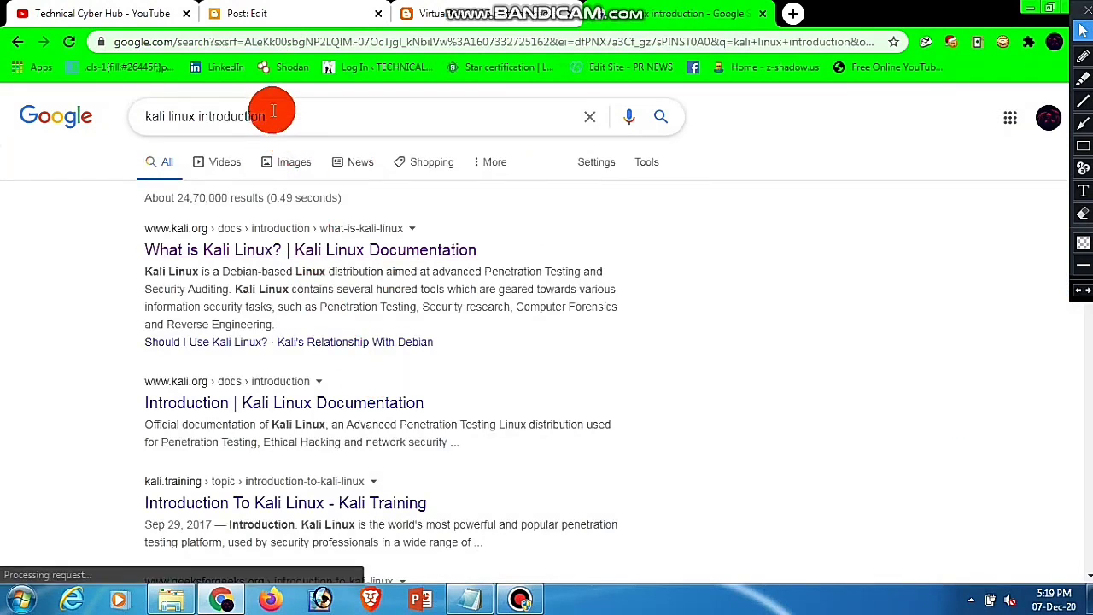
Copy the search phrase "kali linux introduction" and paste it as the post's custom permalink.
{"action": "left_click_drag", "start_coordinate": [271, 116], "coordinate": [160, 117]}
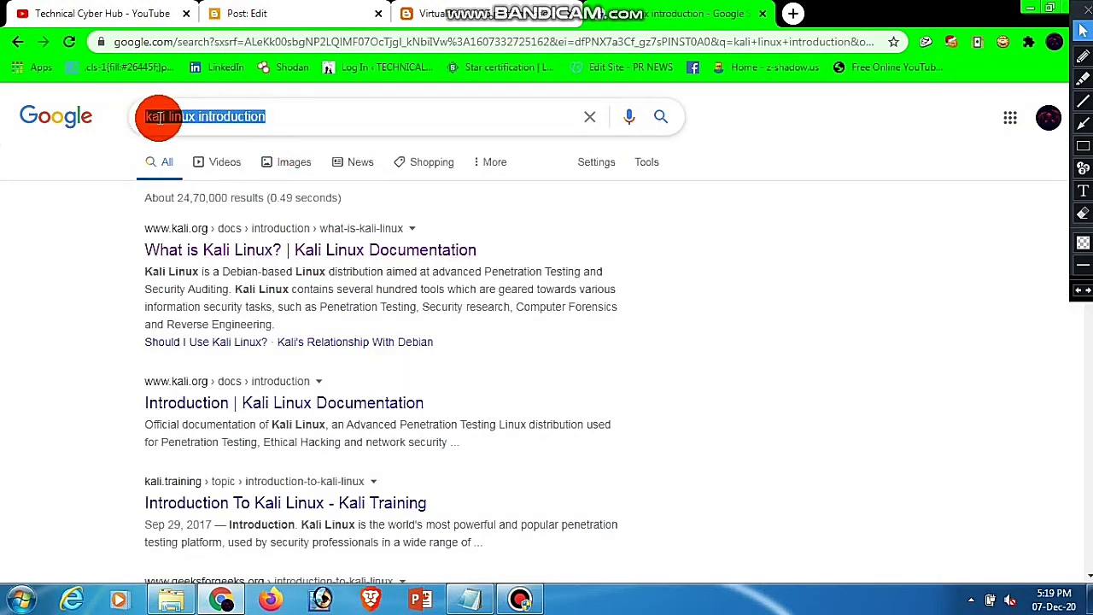
{"action": "right_click", "coordinate": [159, 117]}
{"action": "left_click", "coordinate": [199, 151]}
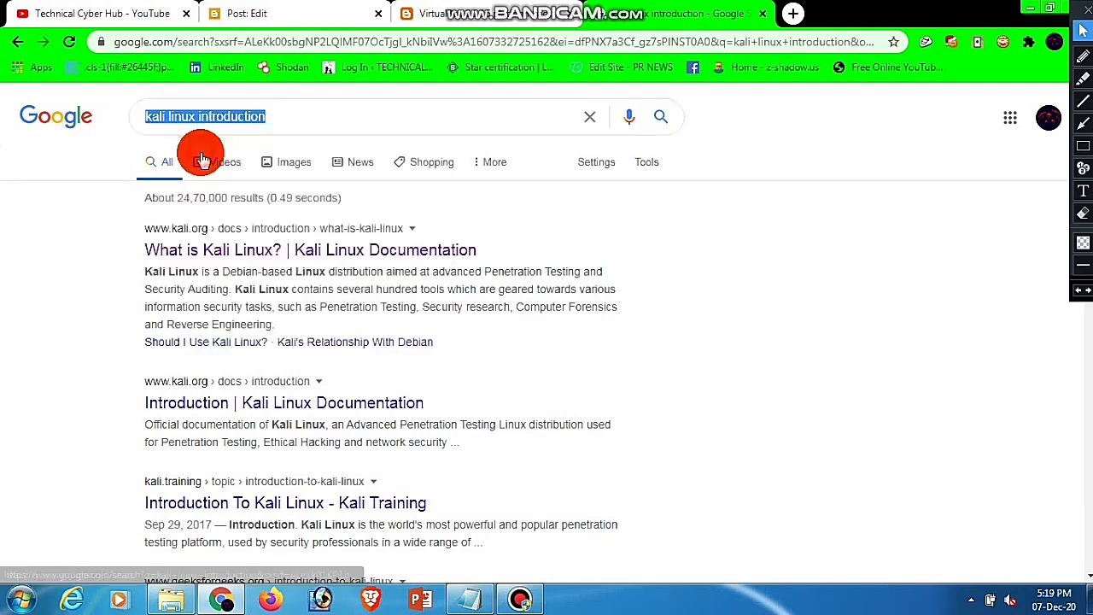
{"action": "left_click", "coordinate": [257, 25]}
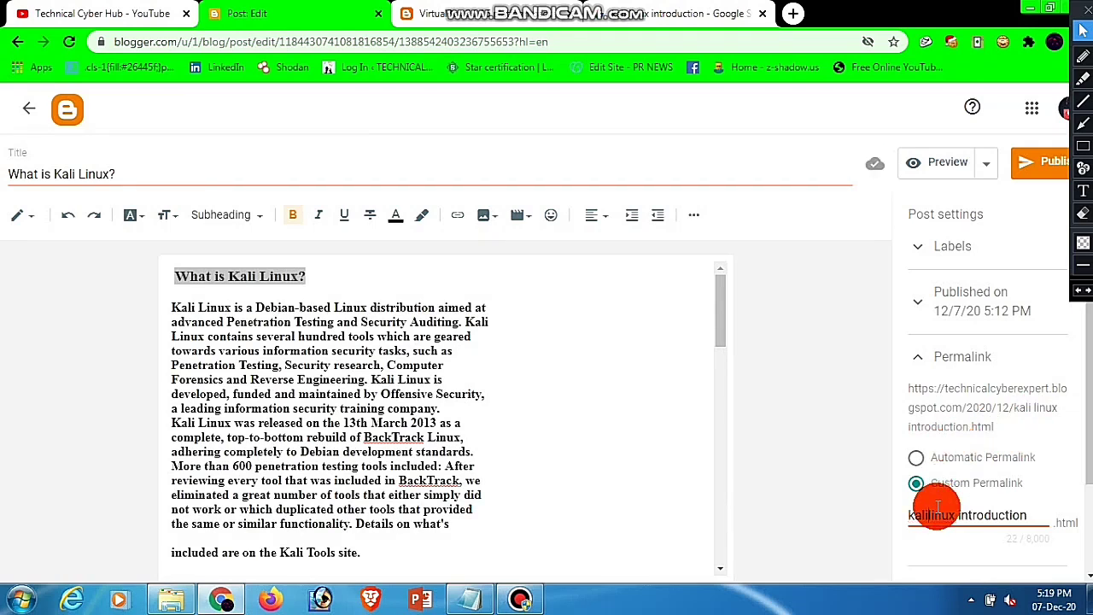
Replace the spaces in the custom permalink with hyphens so it reads "kali-linux-introduction".
{"action": "left_click", "coordinate": [934, 513]}
{"action": "key", "text": "BackSpace"}
{"action": "type", "text": "-"}
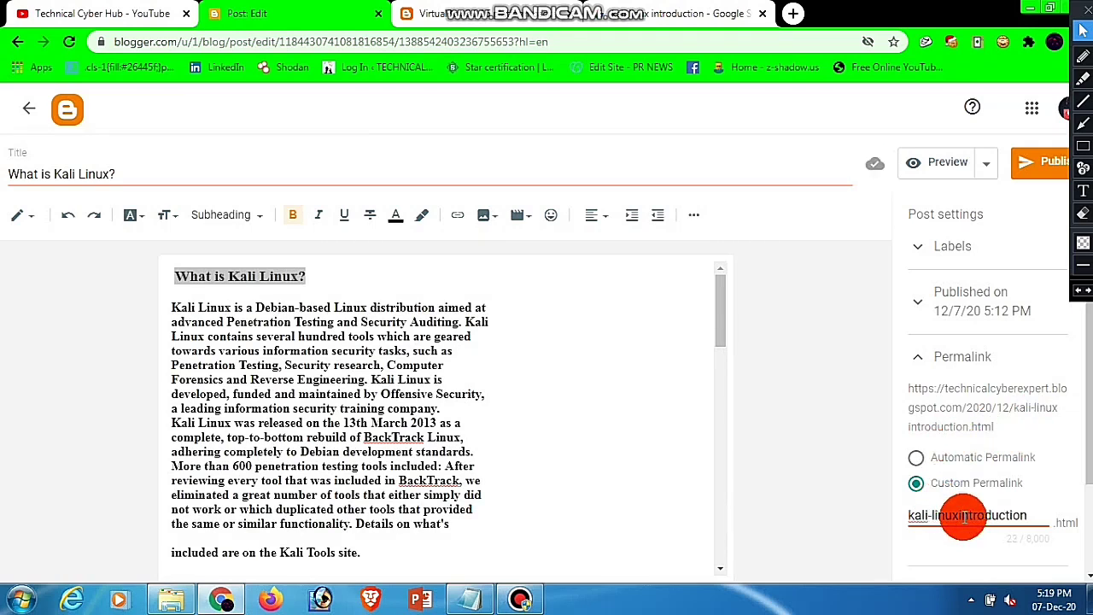
{"action": "left_click", "coordinate": [962, 516]}
{"action": "key", "text": "BackSpace"}
{"action": "type", "text": "-"}
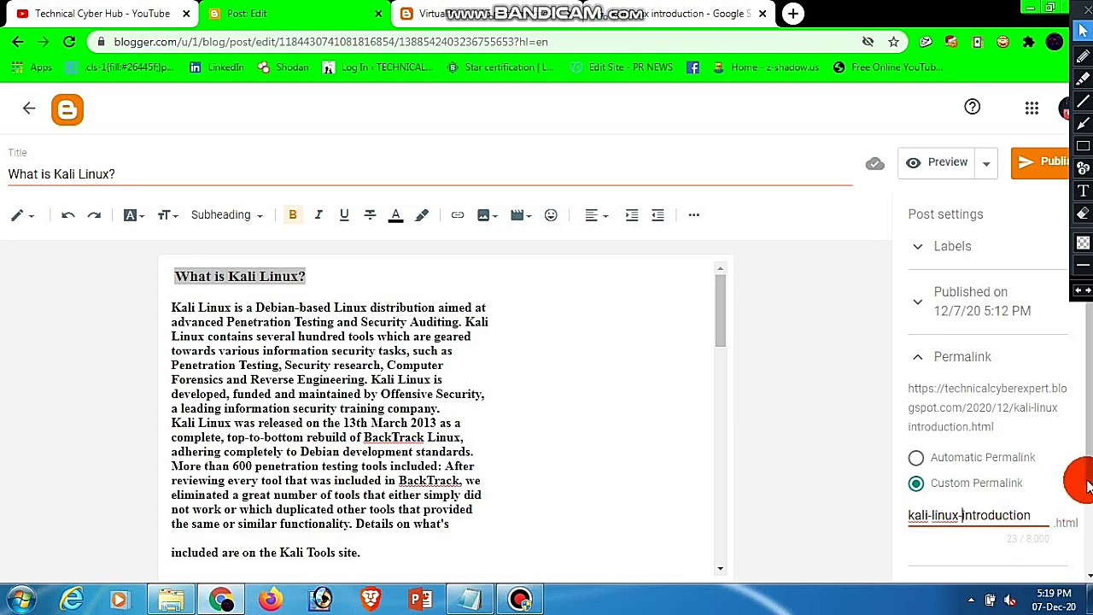
Publish the "What is Kali Linux?" post to the blog and confirm the publishing.
{"action": "scroll", "coordinate": [1078, 502], "scroll_direction": "down", "scroll_amount": 1}
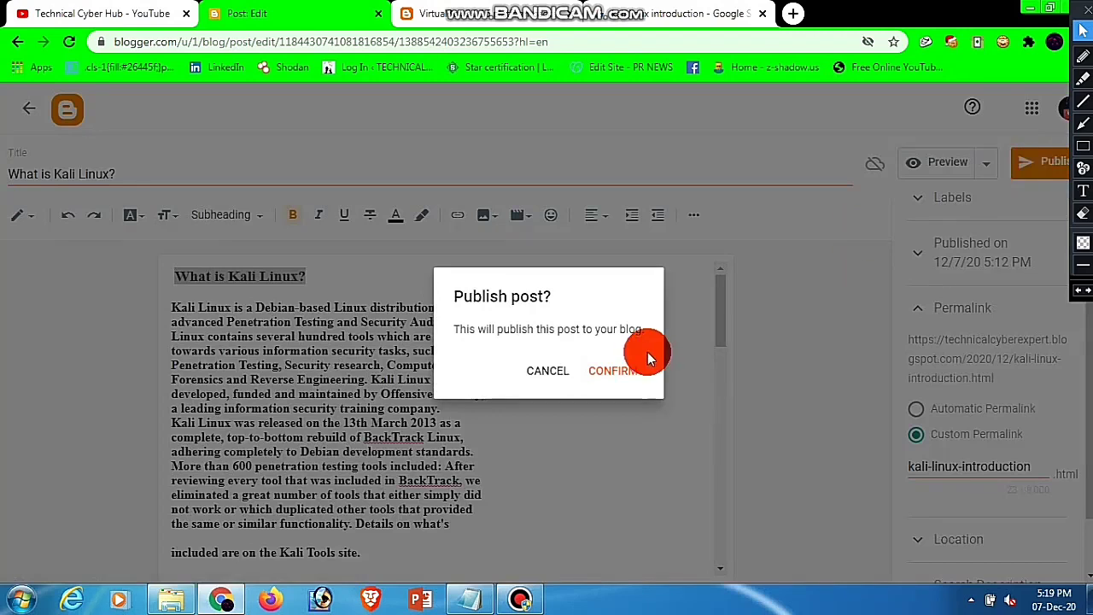
{"action": "left_click", "coordinate": [632, 373]}
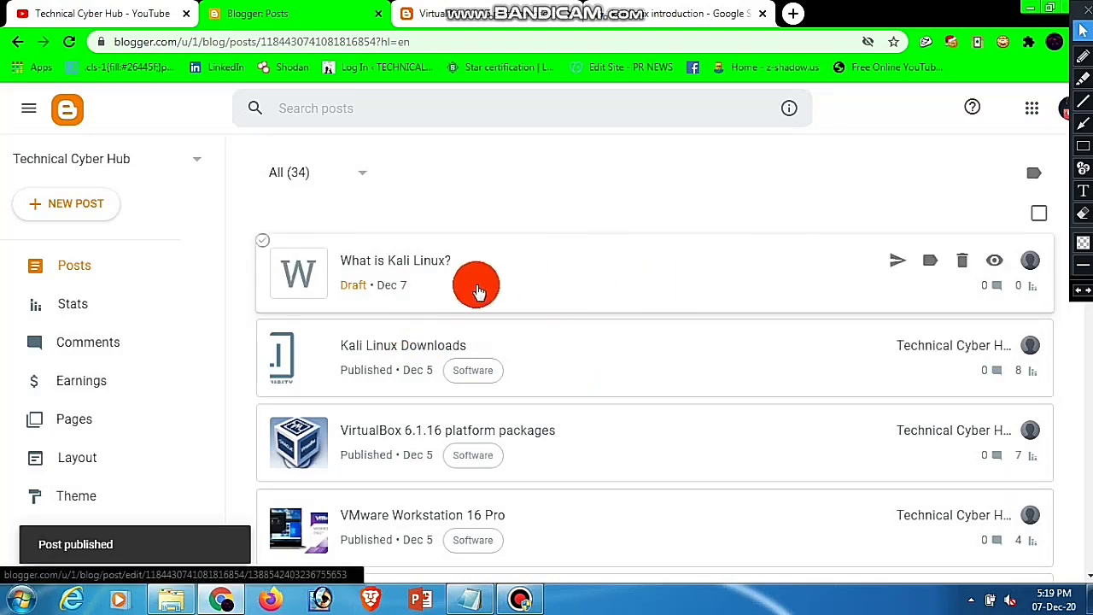
{"action": "left_click", "coordinate": [902, 268]}
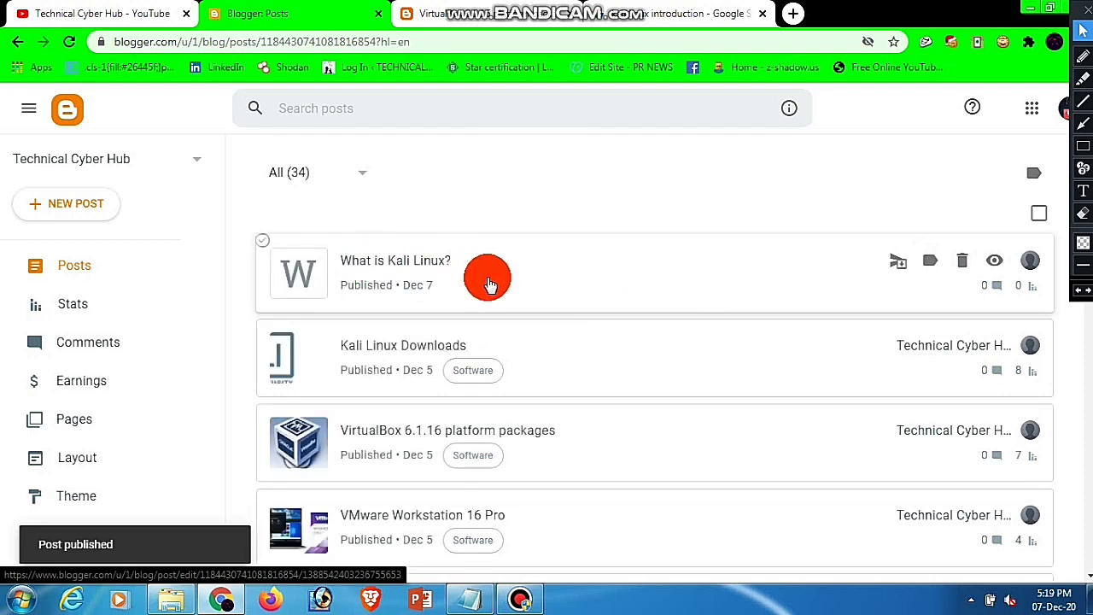
Reopen the "What is Kali Linux?" post for editing and insert a blank line below its body heading.
{"action": "left_click", "coordinate": [420, 264]}
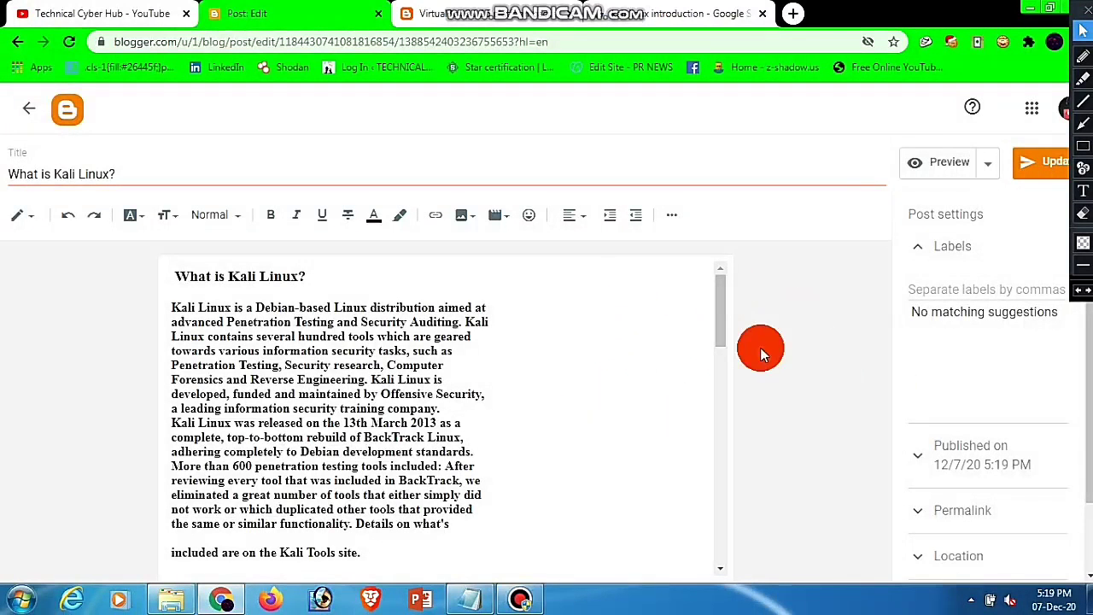
{"action": "left_click", "coordinate": [359, 283]}
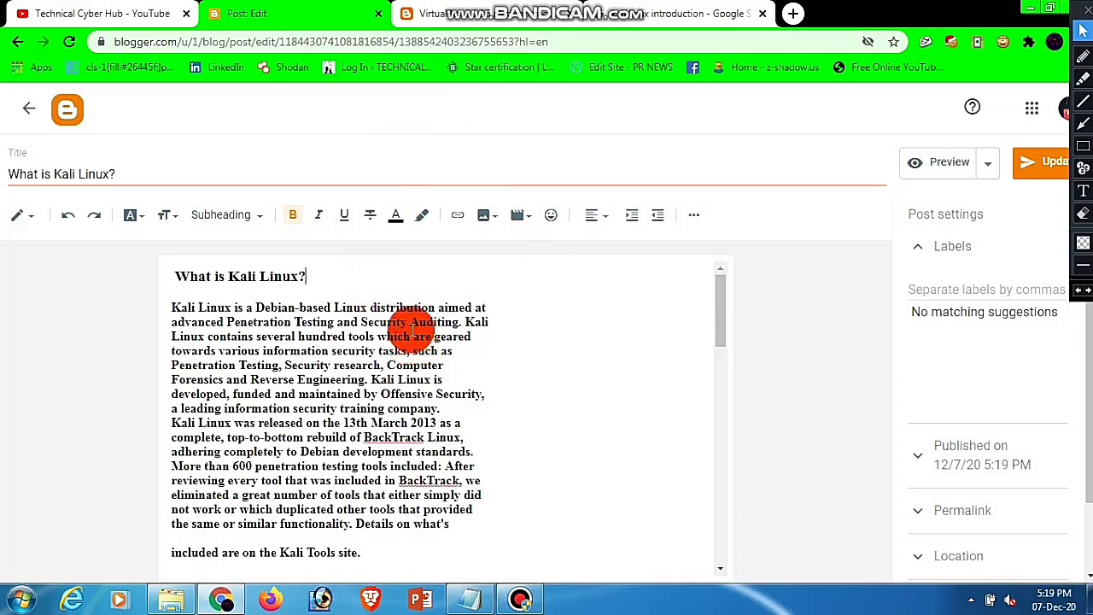
{"action": "key", "text": "Return"}
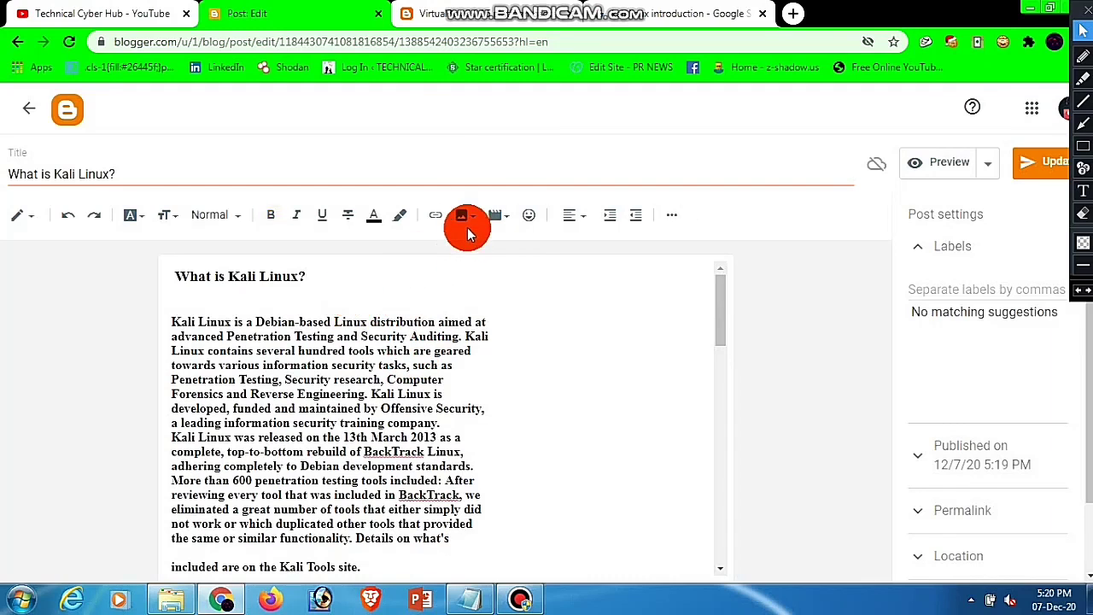
Start an image upload from the computer and browse to desktop file > blogger > New folder on drive E.
{"action": "left_click", "coordinate": [468, 220]}
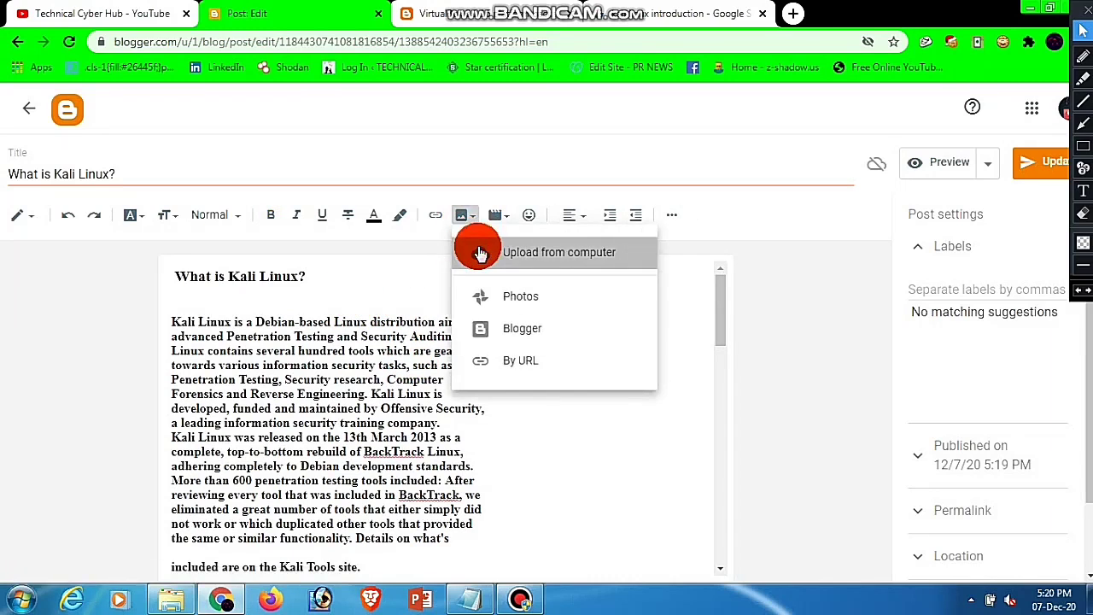
{"action": "left_click", "coordinate": [477, 248]}
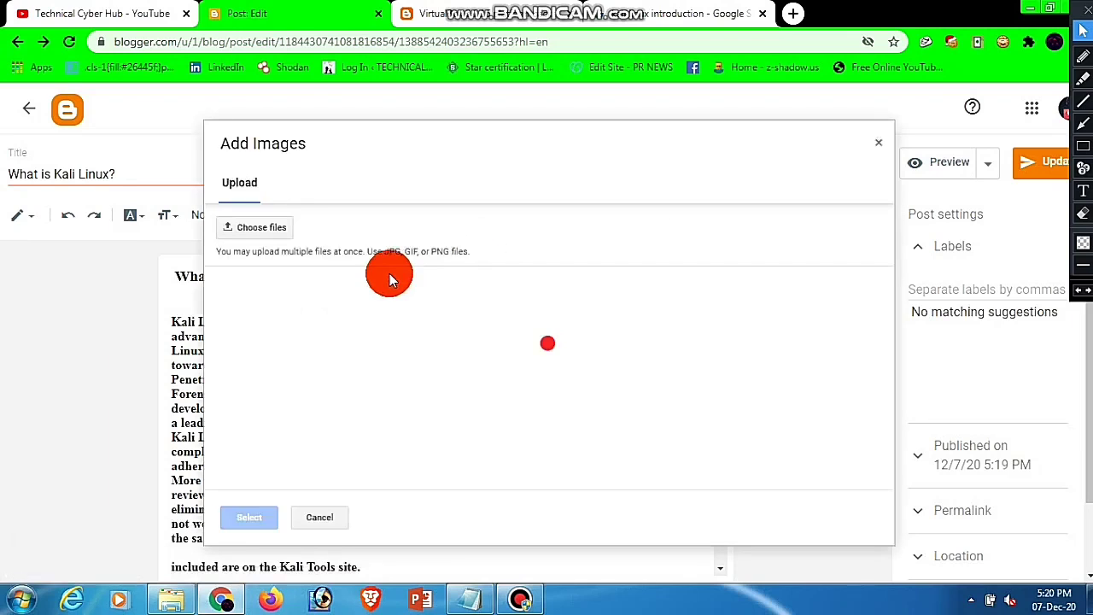
{"action": "left_click", "coordinate": [278, 229]}
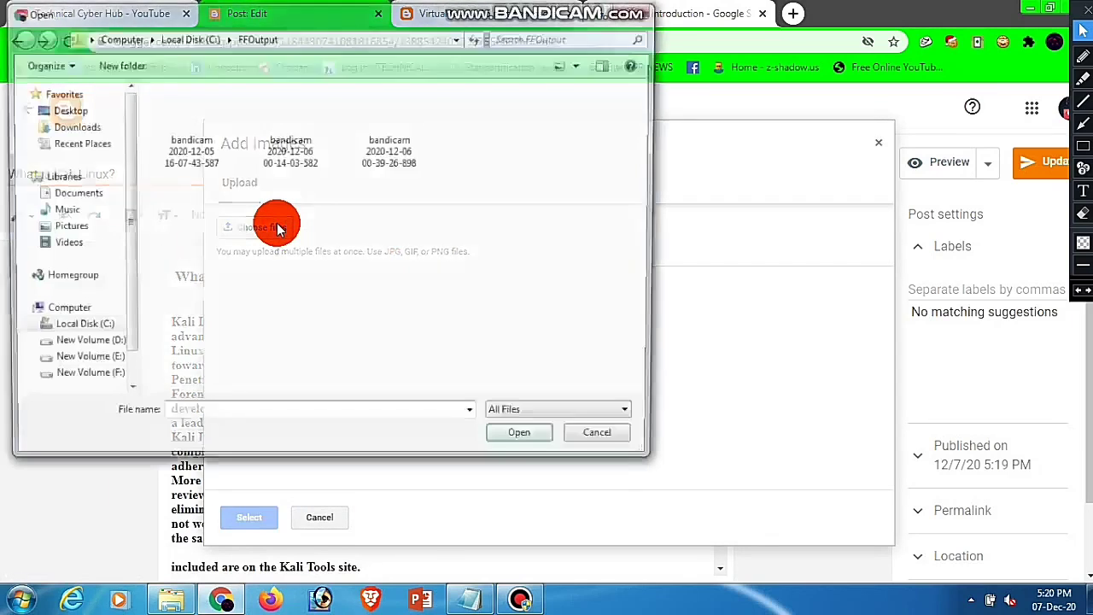
{"action": "left_click", "coordinate": [102, 363]}
{"action": "left_click", "coordinate": [309, 132]}
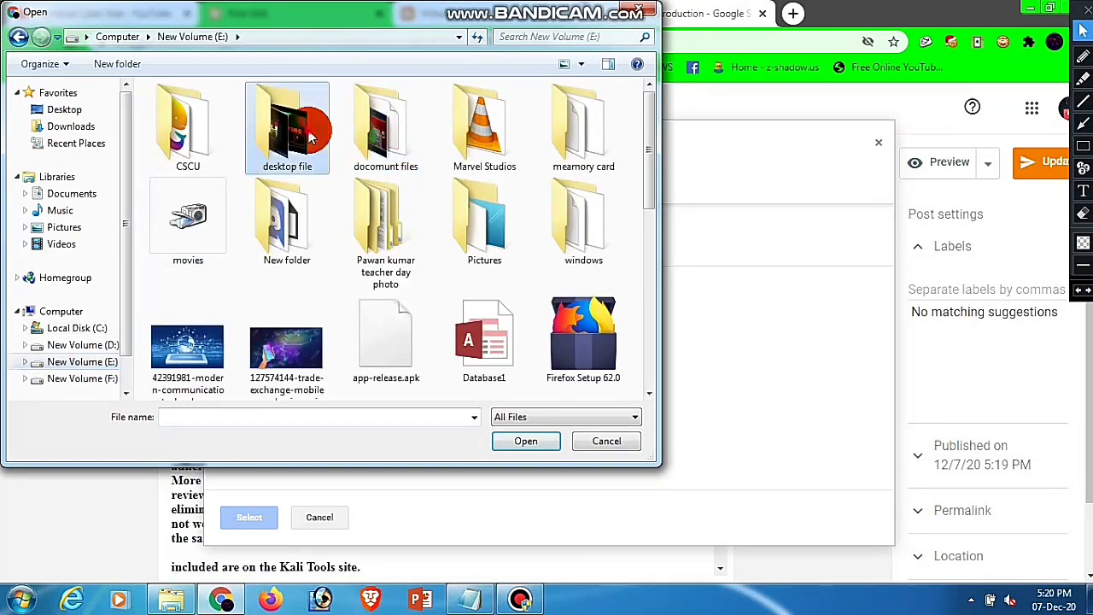
{"action": "double_click", "coordinate": [312, 137]}
{"action": "double_click", "coordinate": [219, 110]}
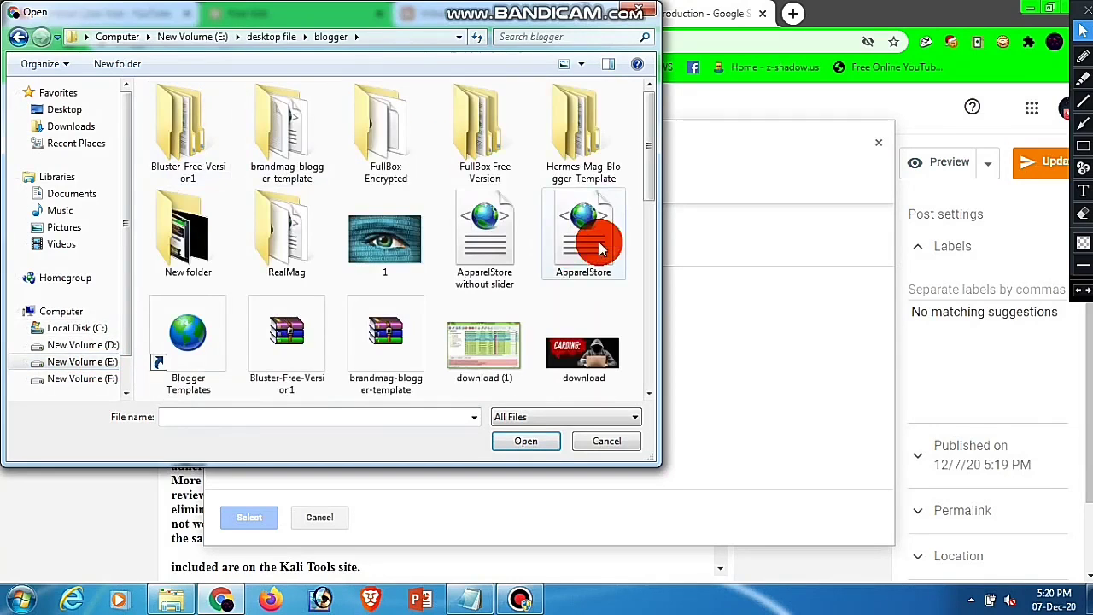
{"action": "double_click", "coordinate": [188, 230]}
{"action": "left_click", "coordinate": [188, 239]}
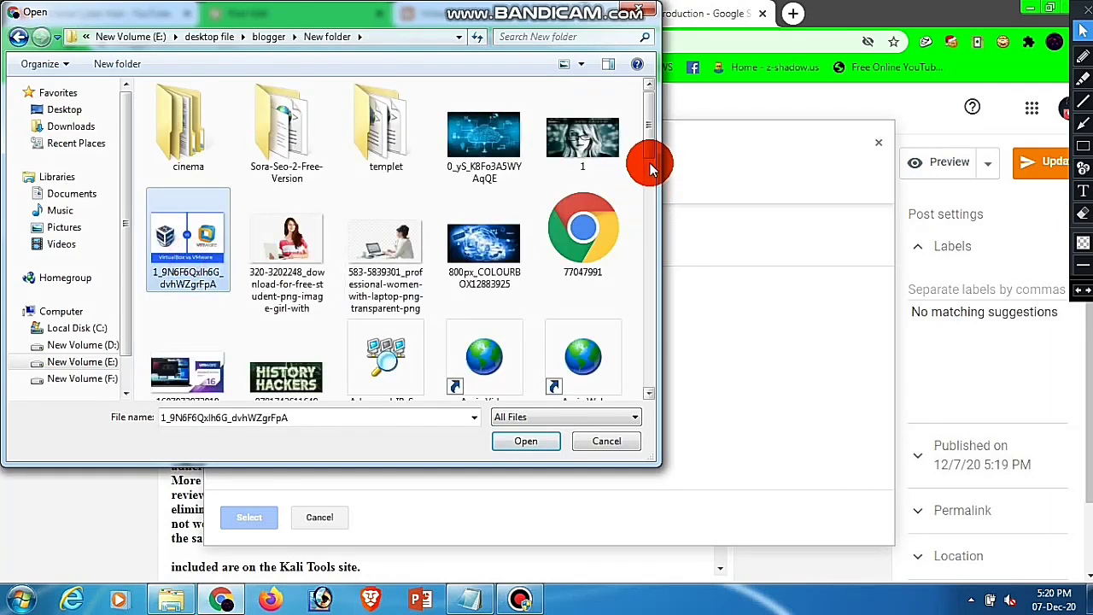
Upload the image "Top-10-Kali-Linux-Tools-For-Hacking" and insert it below the "What is Kali Linux?" heading.
{"action": "left_click_drag", "start_coordinate": [649, 166], "coordinate": [647, 325]}
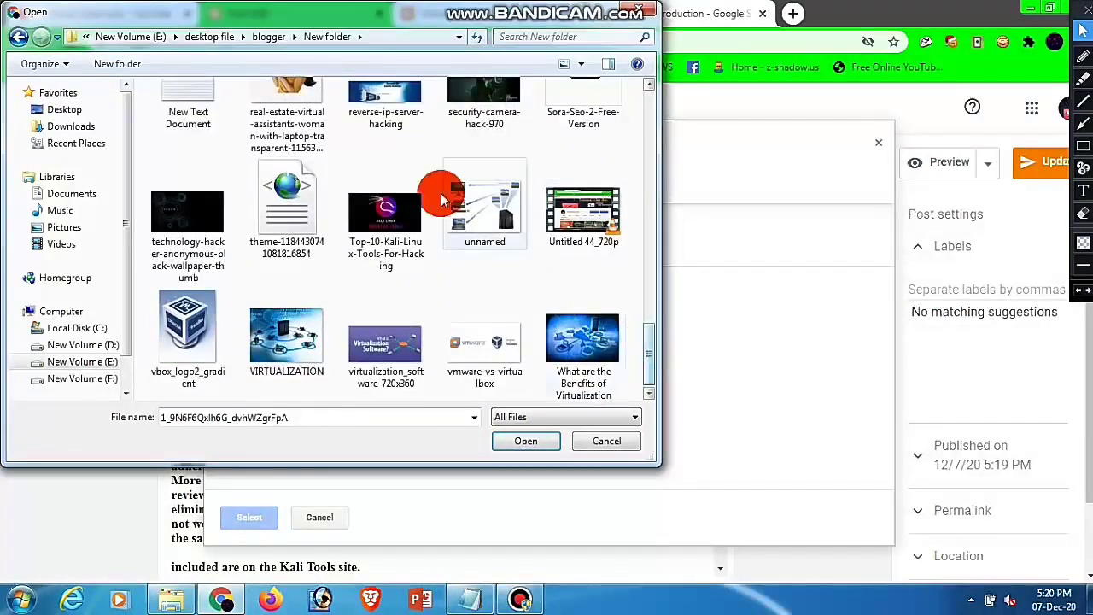
{"action": "double_click", "coordinate": [385, 214]}
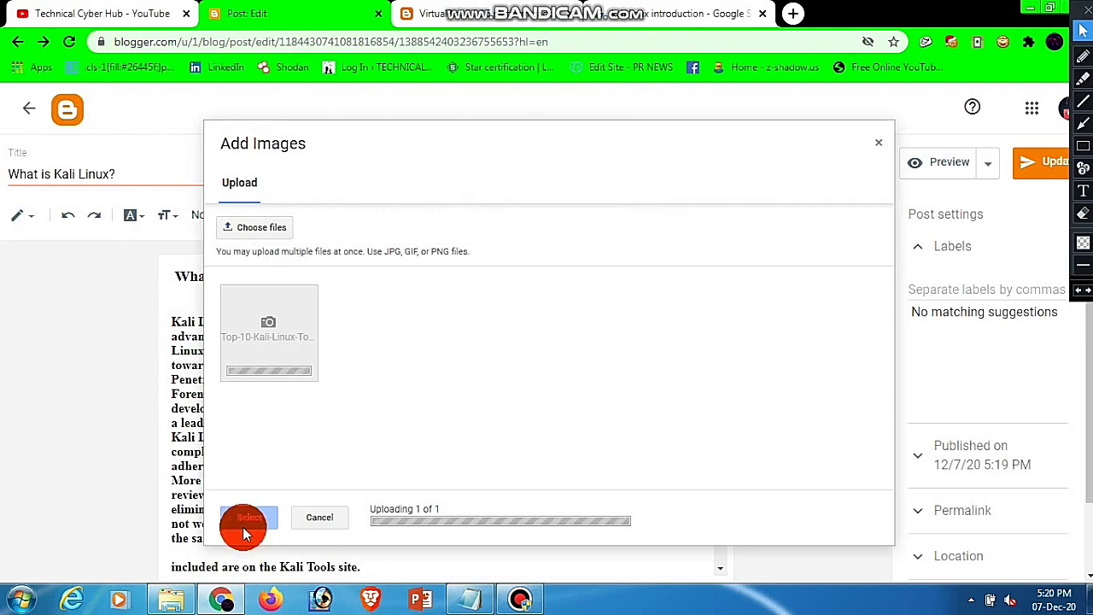
{"action": "left_click", "coordinate": [246, 522]}
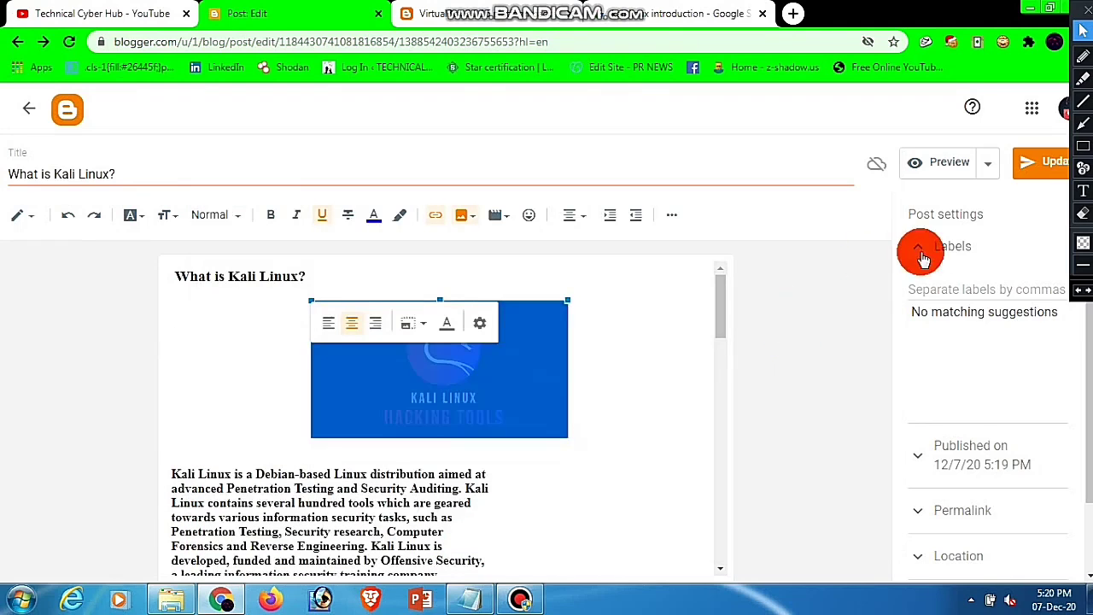
{"action": "left_click", "coordinate": [699, 348]}
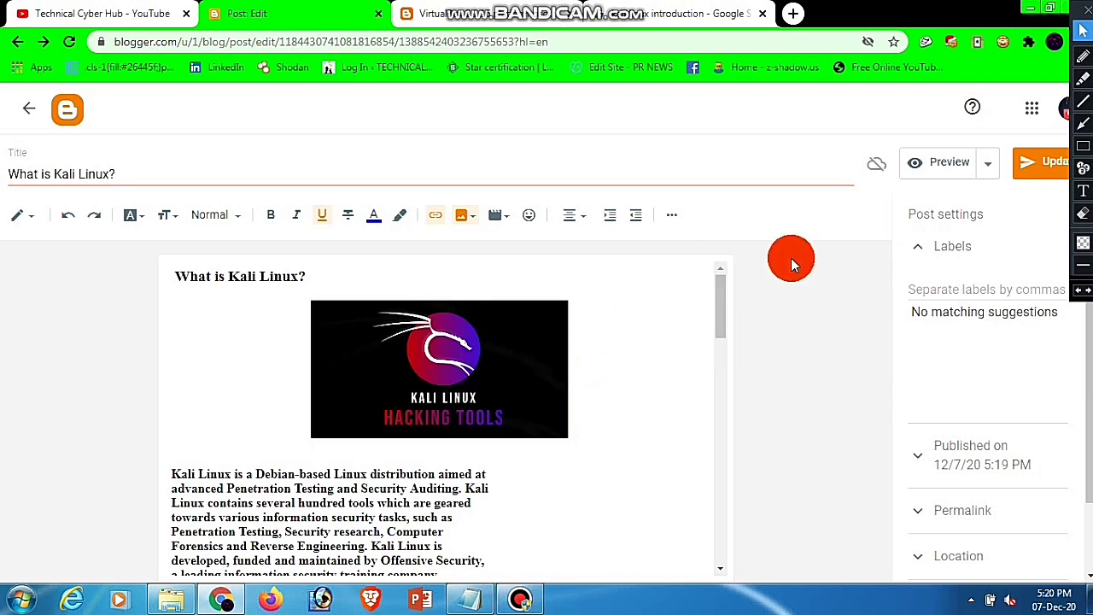
Update the published "What is Kali Linux?" post with the inserted image.
{"action": "left_click", "coordinate": [1019, 177]}
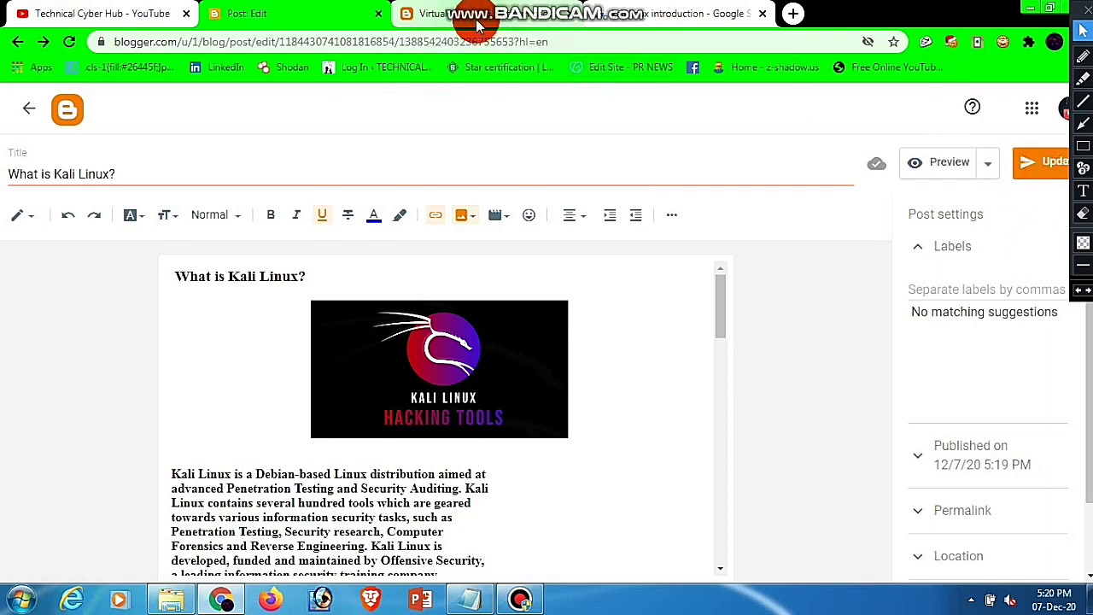
View the "What is Kali Linux?" post on the live blog via its home page and highlight "kali-linux-introduction" in its address.
{"action": "left_click", "coordinate": [504, 14]}
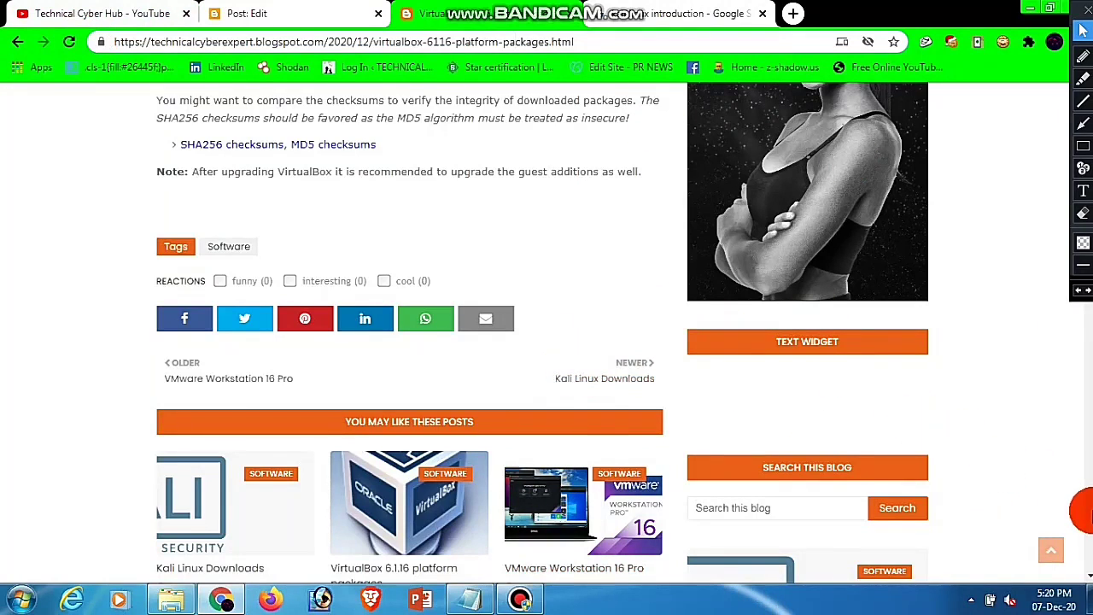
{"action": "scroll", "coordinate": [1080, 510], "scroll_direction": "down", "scroll_amount": 10}
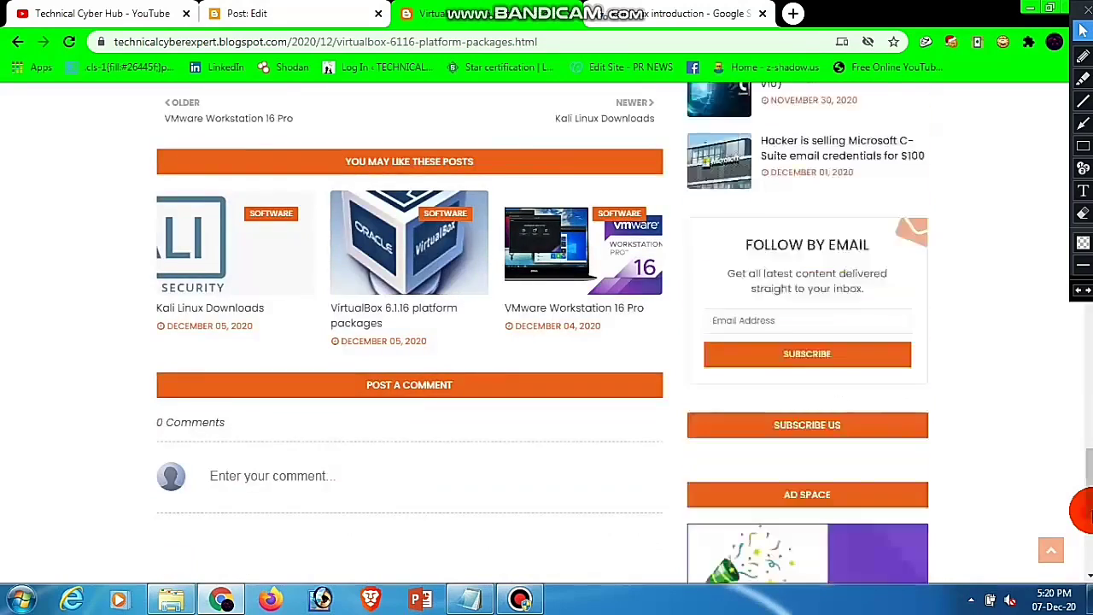
{"action": "scroll", "coordinate": [1083, 511], "scroll_direction": "down", "scroll_amount": 3}
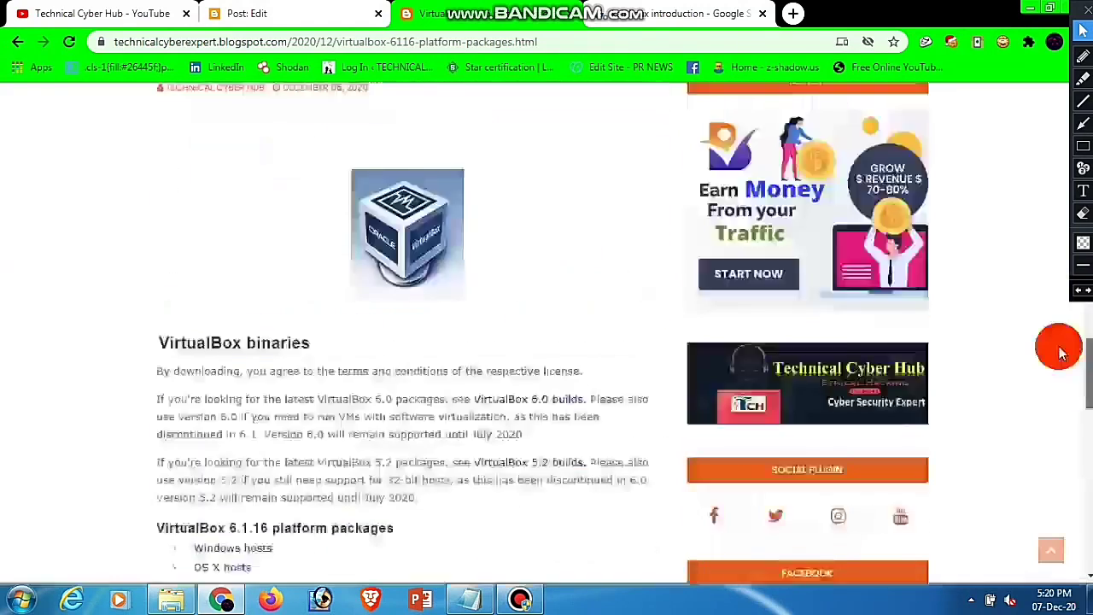
{"action": "scroll", "coordinate": [1054, 349], "scroll_direction": "up", "scroll_amount": 12}
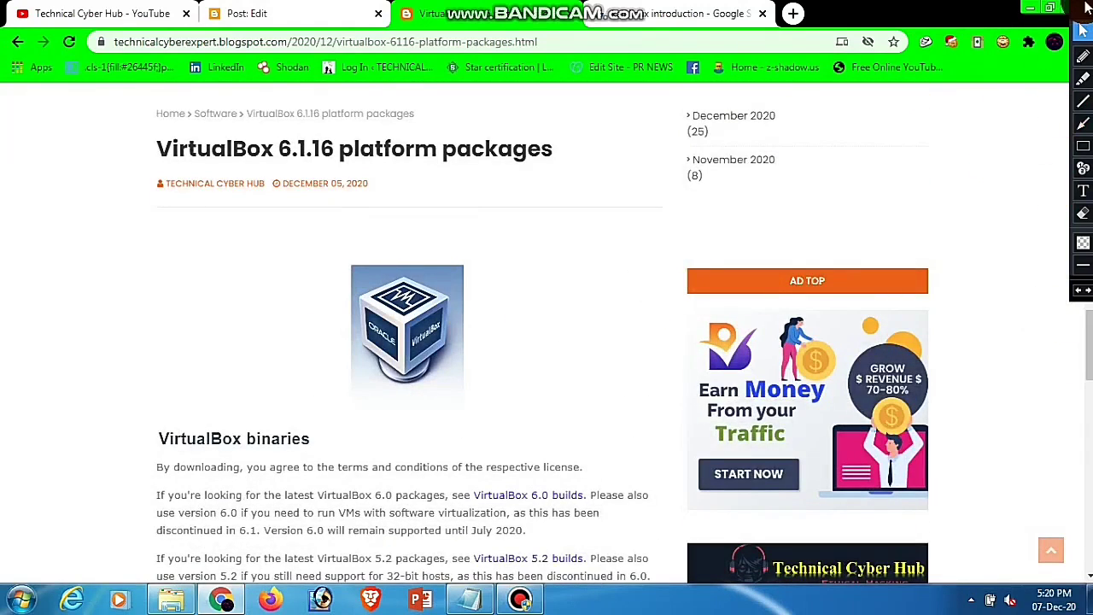
{"action": "left_click", "coordinate": [1064, 320]}
{"action": "scroll", "coordinate": [1078, 256], "scroll_direction": "up", "scroll_amount": 3}
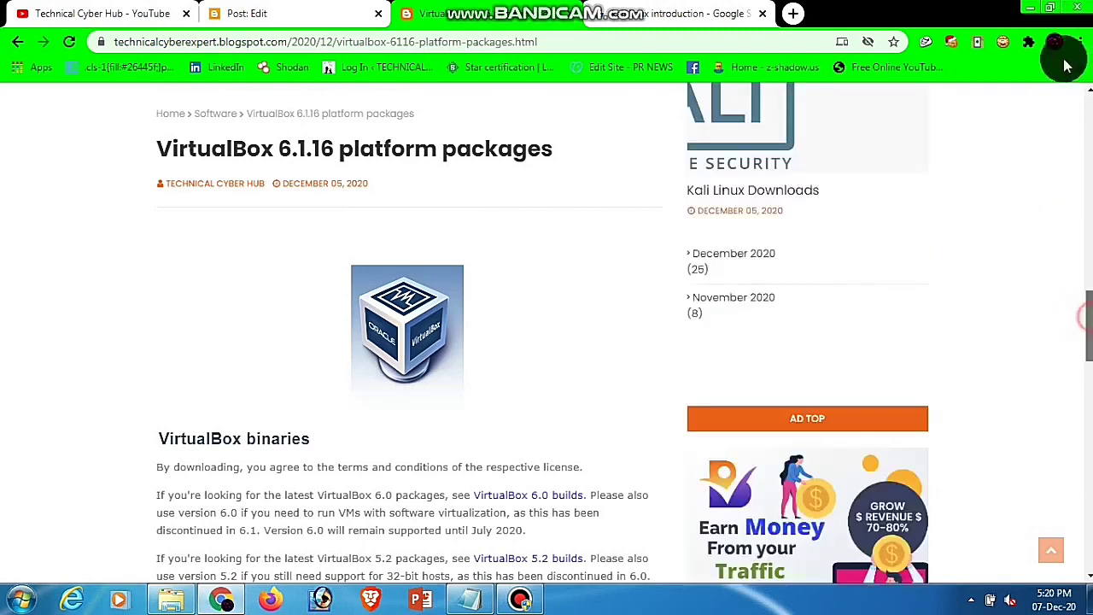
{"action": "left_click", "coordinate": [231, 152]}
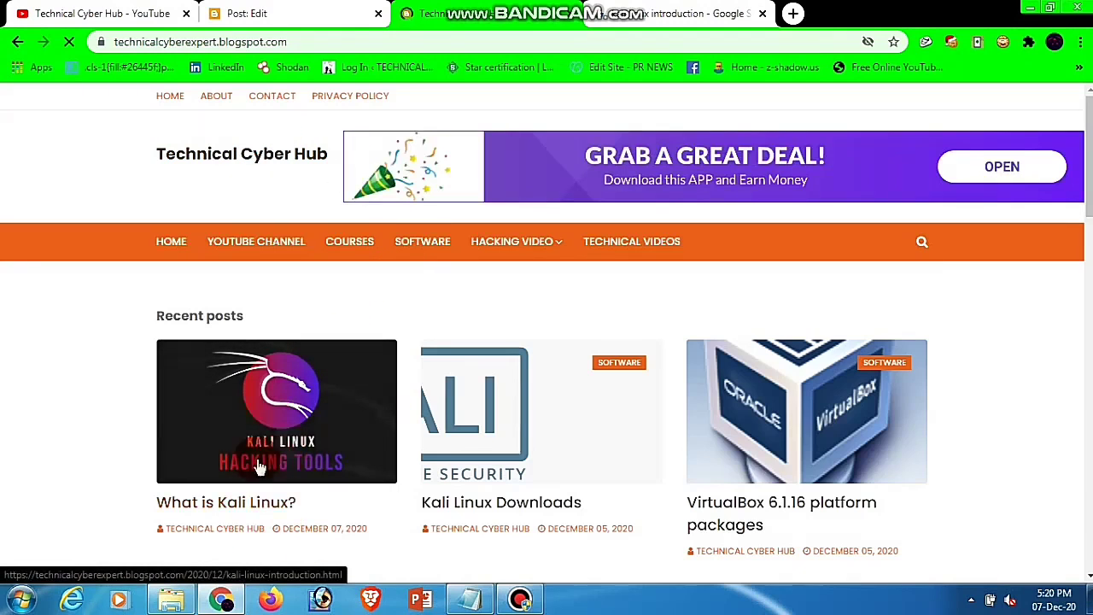
{"action": "left_click", "coordinate": [272, 421]}
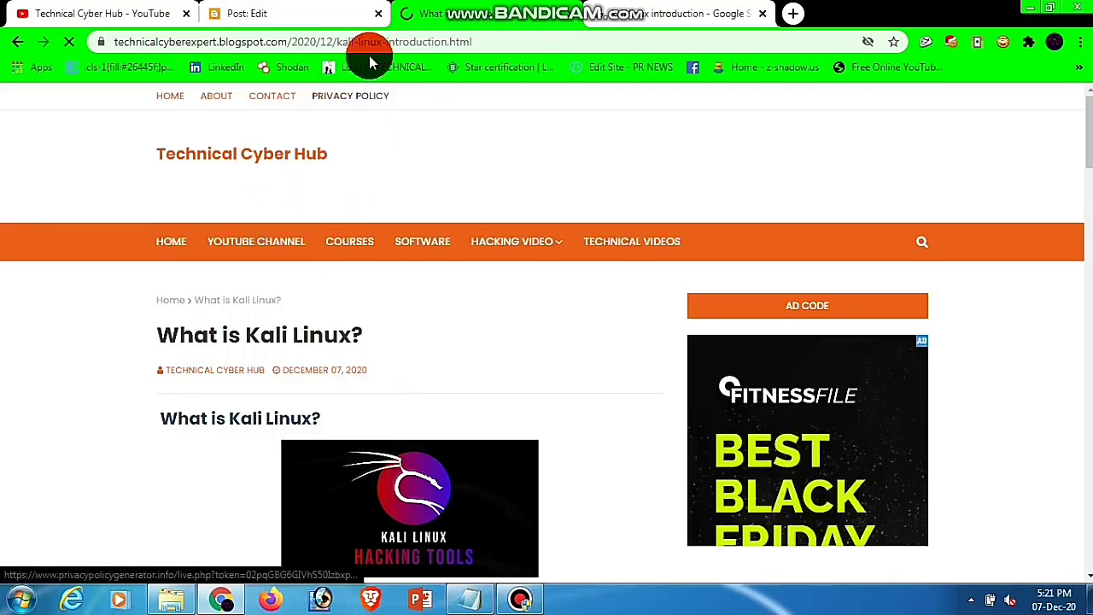
{"action": "left_click_drag", "start_coordinate": [337, 43], "coordinate": [450, 45]}
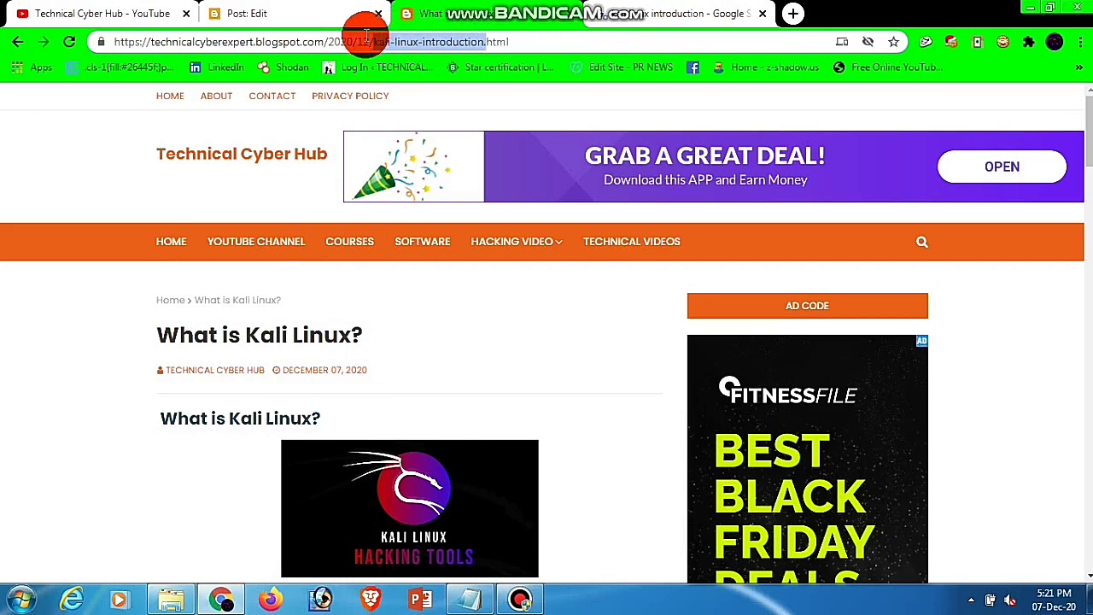
Open the "VMware Workstation 16 Pro" post in the Blogger editor and examine its permalink in the post settings.
{"action": "left_click", "coordinate": [363, 15]}
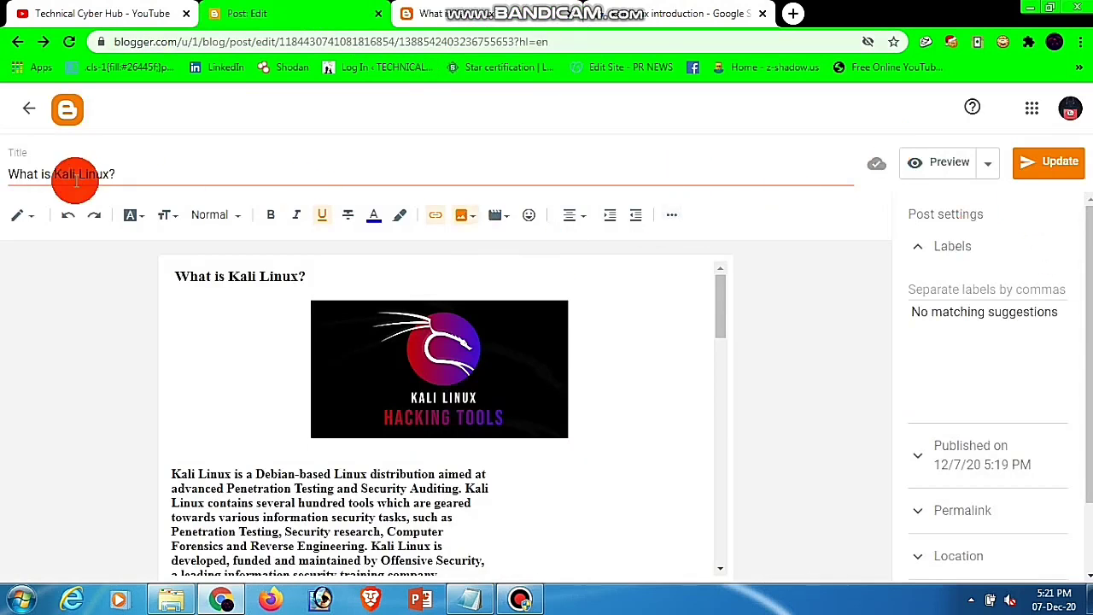
{"action": "left_click", "coordinate": [30, 109]}
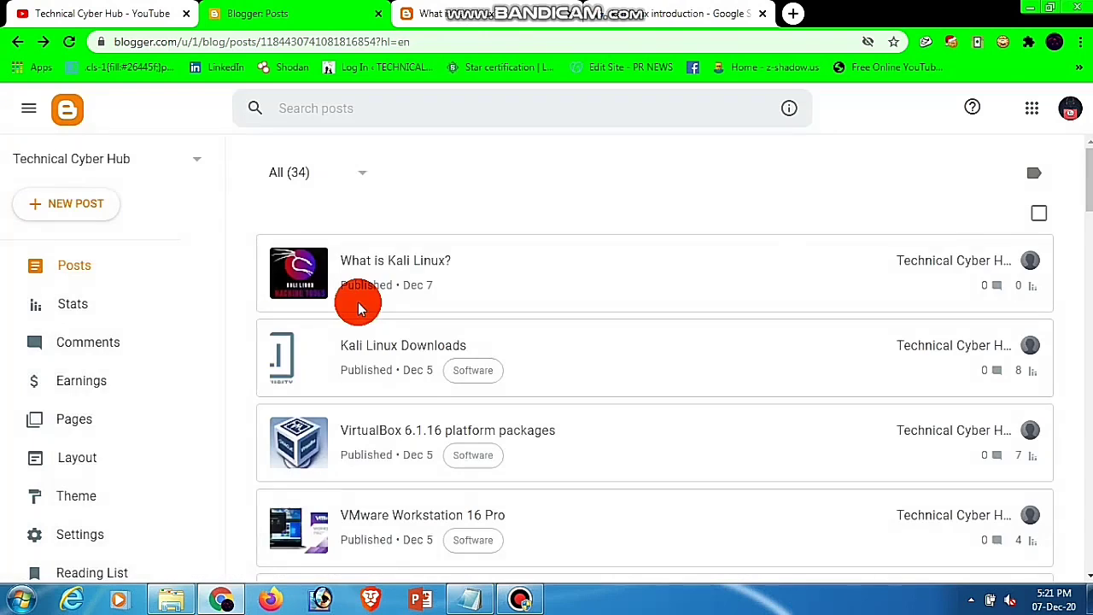
{"action": "left_click", "coordinate": [419, 525]}
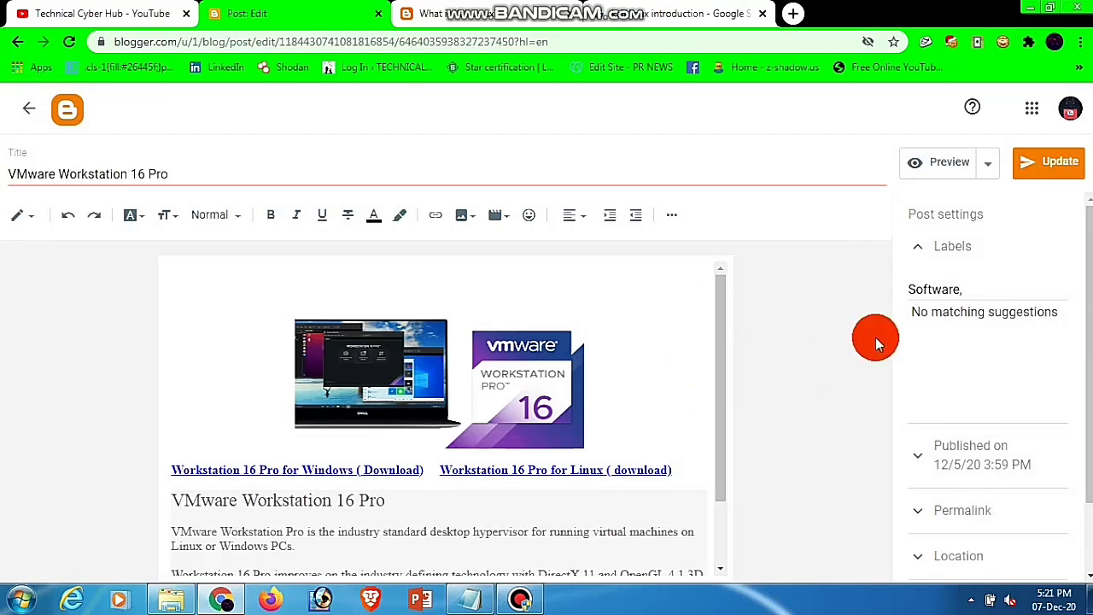
{"action": "left_click", "coordinate": [939, 517]}
{"action": "scroll", "coordinate": [987, 384], "scroll_direction": "down", "scroll_amount": 1}
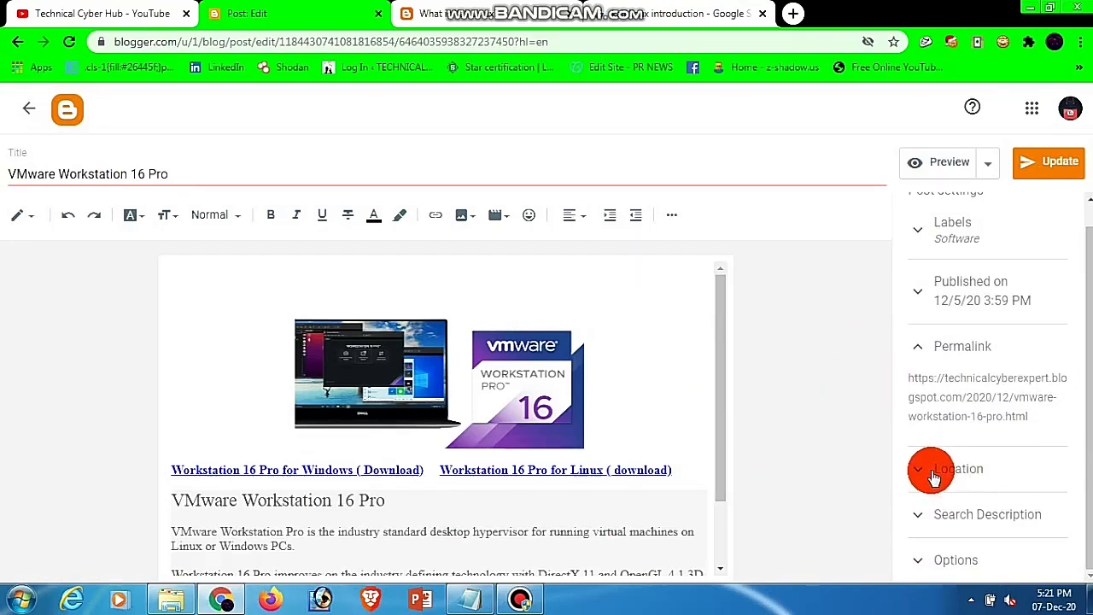
{"action": "left_click_drag", "start_coordinate": [910, 379], "coordinate": [986, 441]}
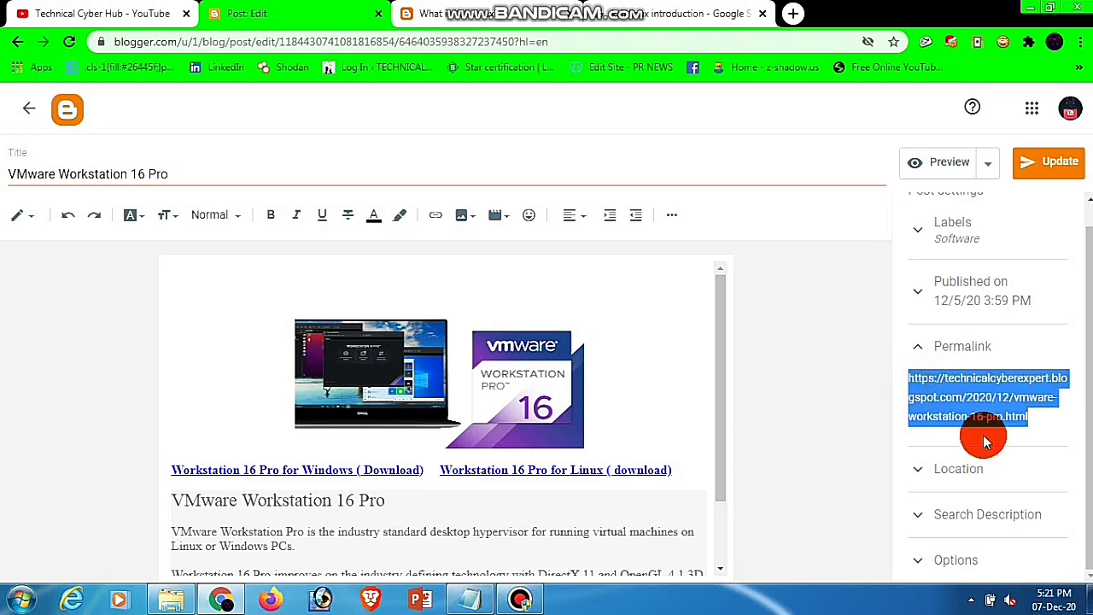
{"action": "left_click", "coordinate": [1032, 424]}
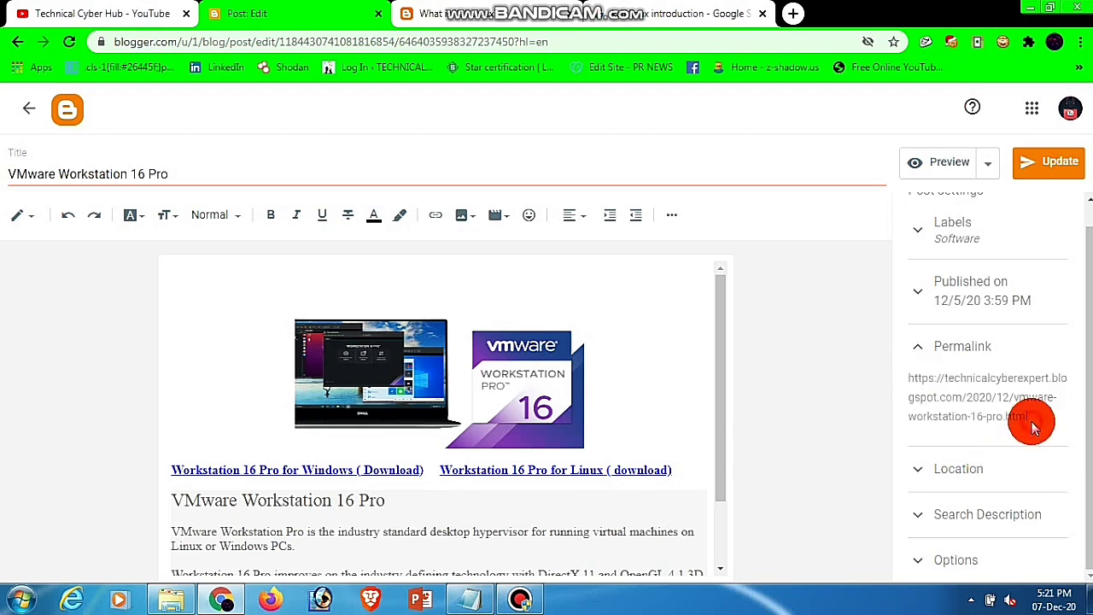
{"action": "left_click", "coordinate": [916, 350]}
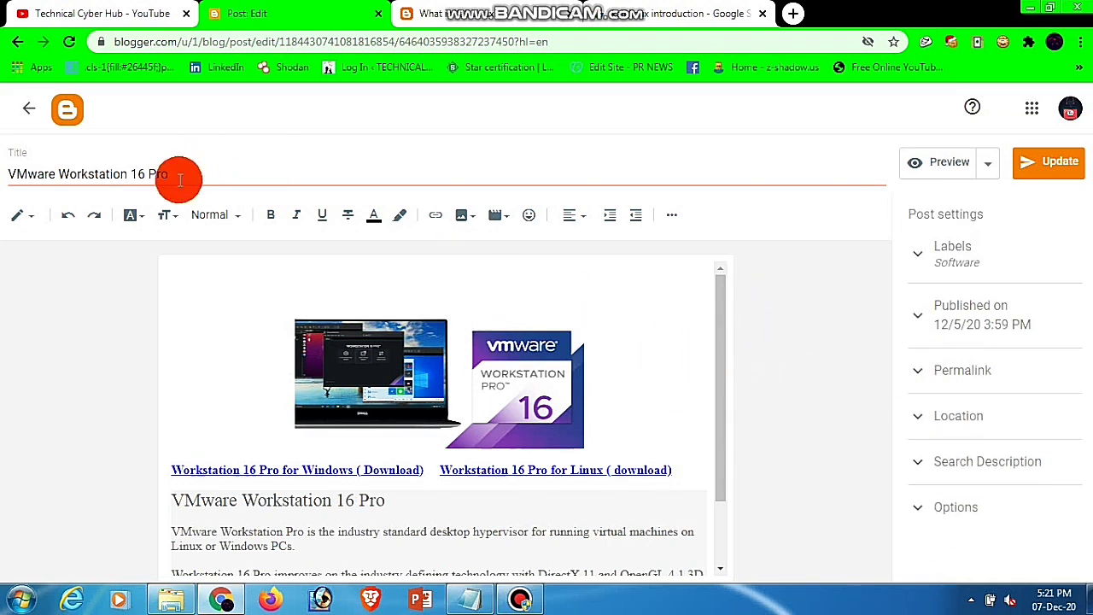
Highlight the VMware post's title to compare it with the permalink, and return to the posts list.
{"action": "left_click_drag", "start_coordinate": [179, 178], "coordinate": [3, 150]}
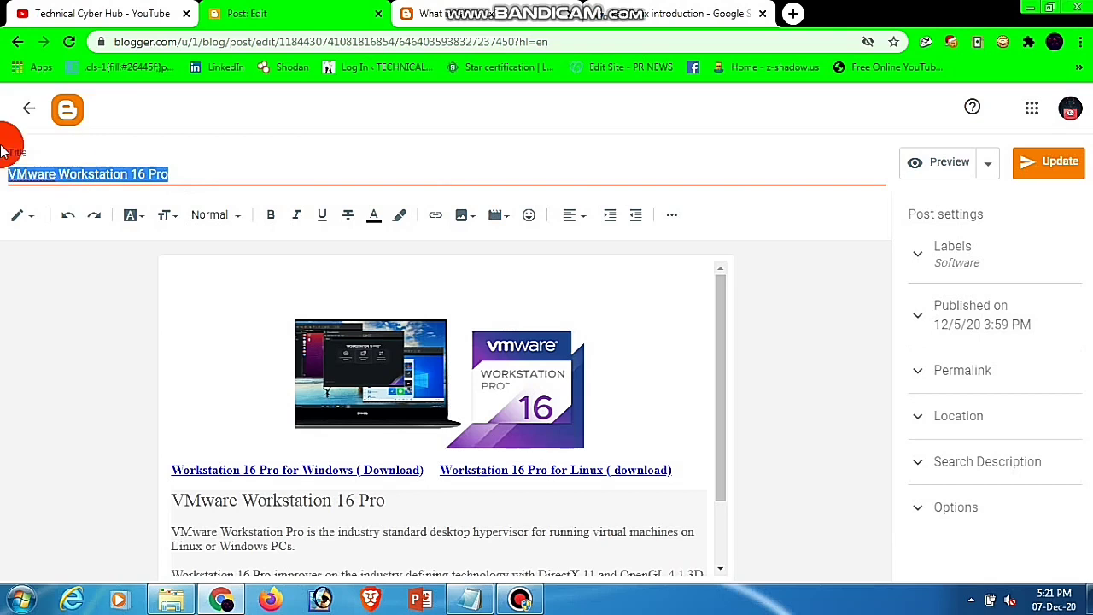
{"action": "left_click", "coordinate": [276, 161]}
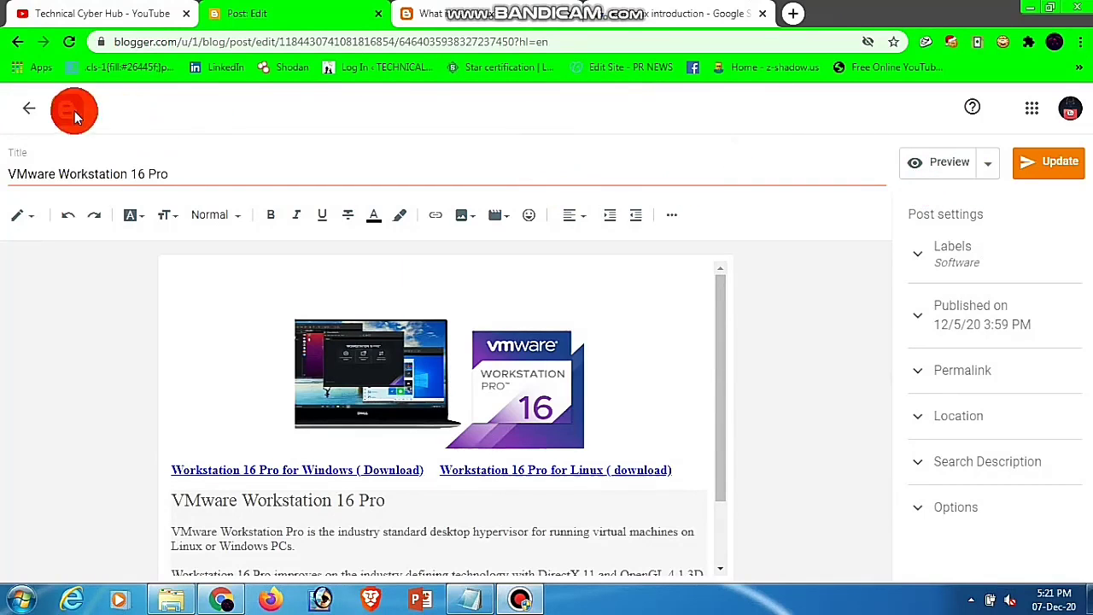
{"action": "left_click", "coordinate": [29, 109]}
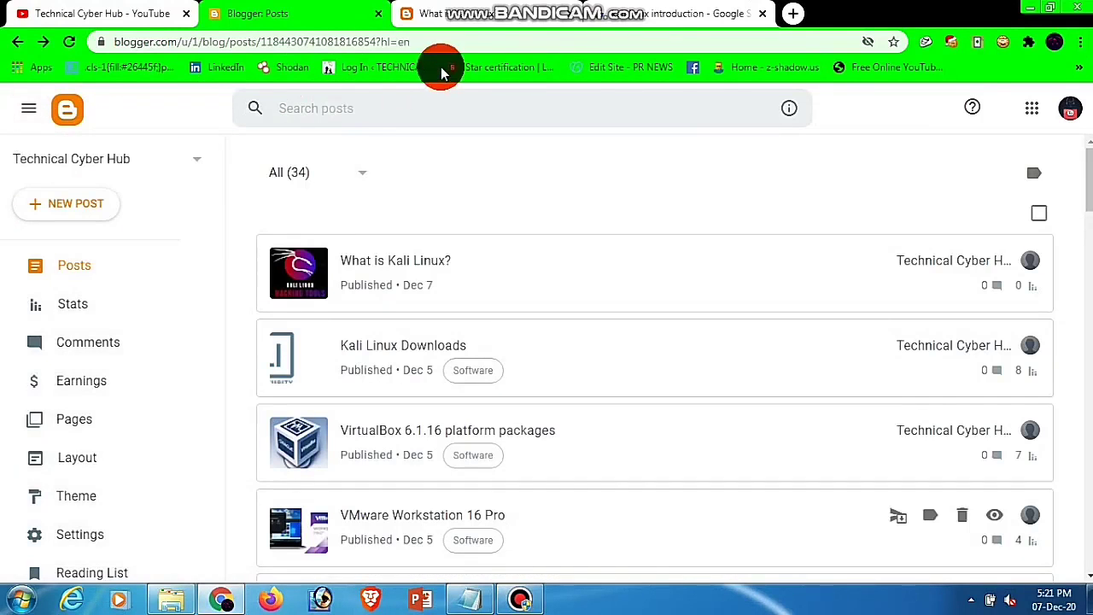
Switch to the live blog and view the recent posts on its home page.
{"action": "left_click", "coordinate": [453, 13]}
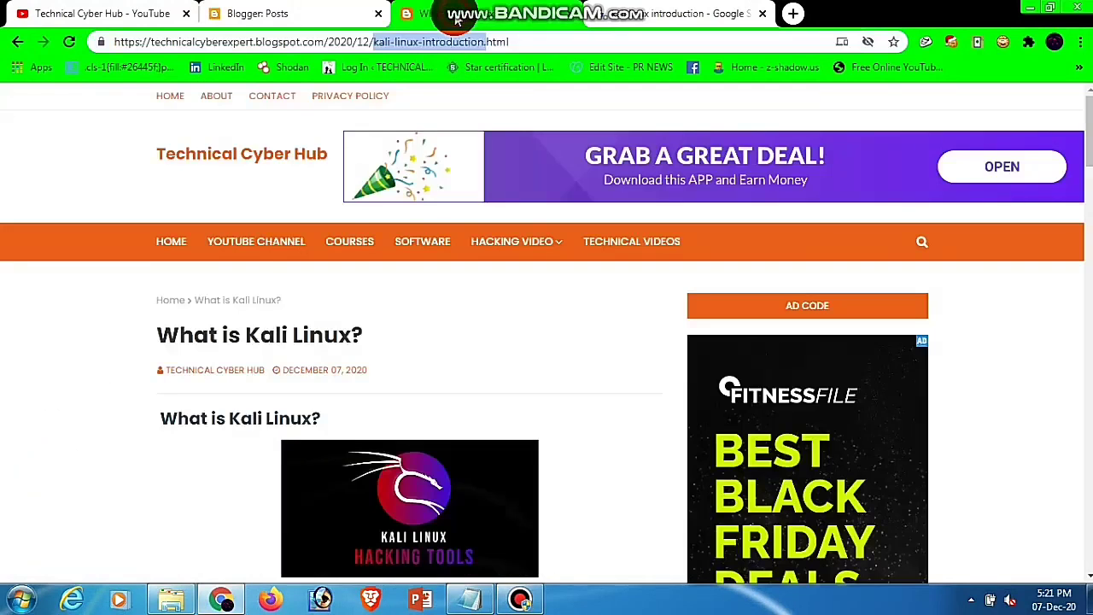
{"action": "left_click", "coordinate": [181, 244]}
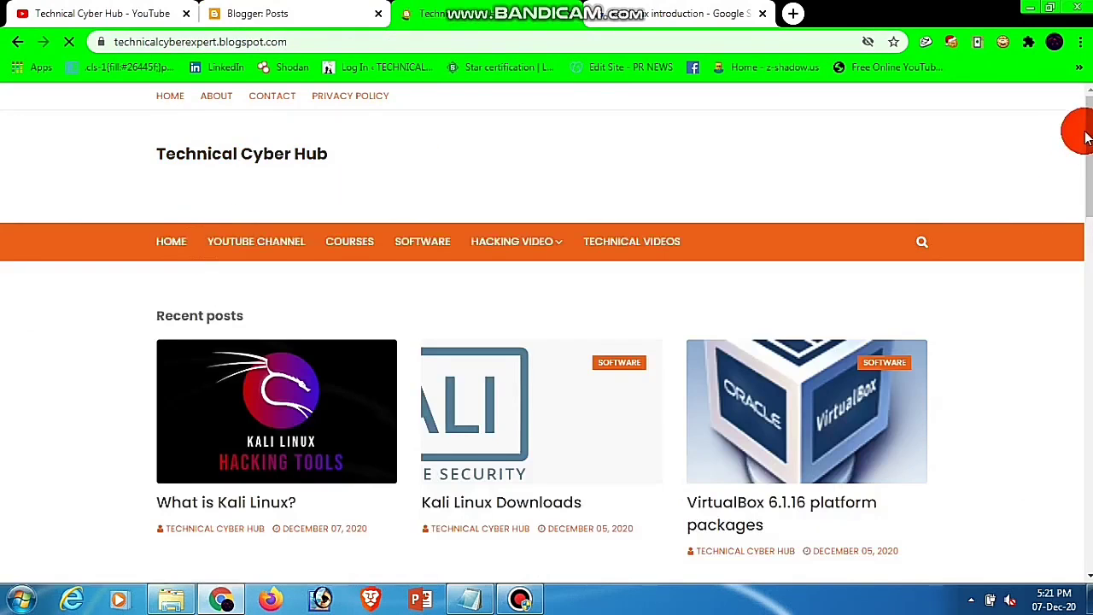
{"action": "left_click_drag", "start_coordinate": [1086, 128], "coordinate": [1086, 93]}
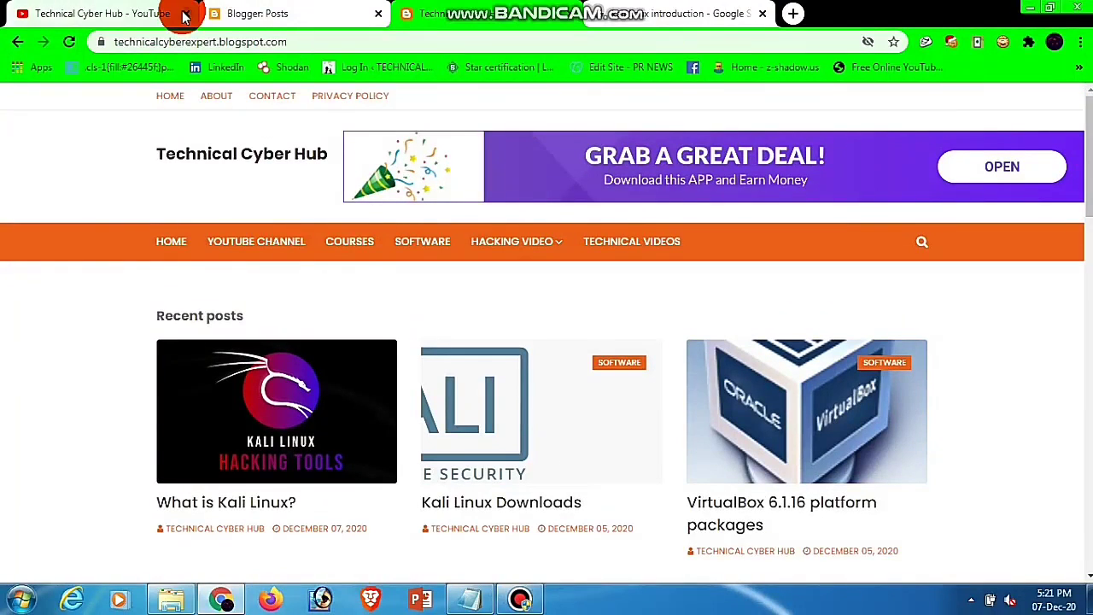
Switch to the Technical Cyber Hub YouTube channel and browse its uploaded videos and created playlists, ending on the videos section.
{"action": "left_click", "coordinate": [156, 14]}
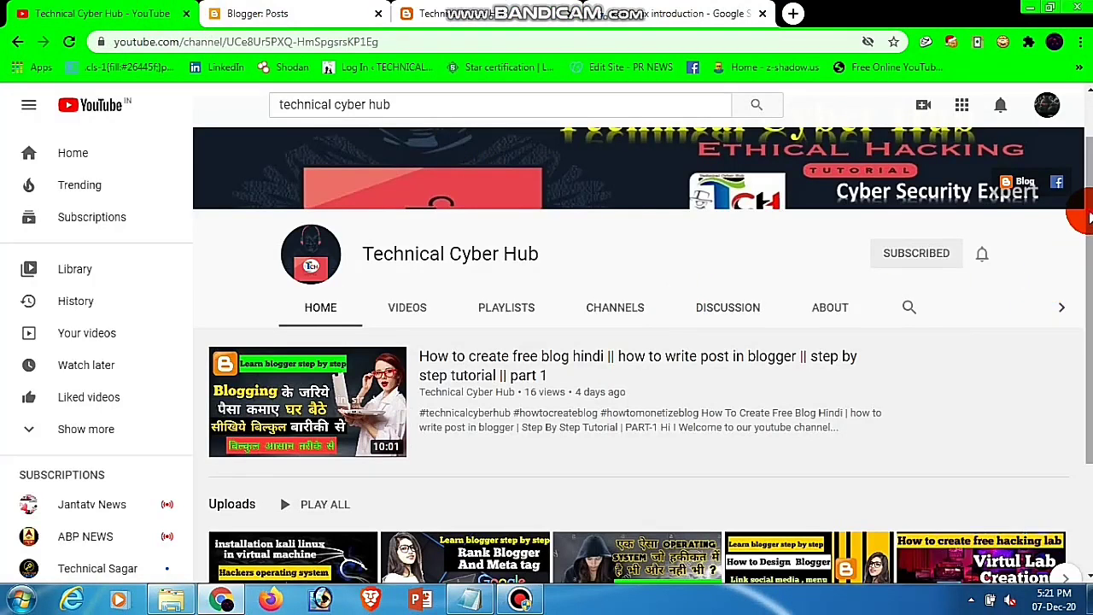
{"action": "left_click_drag", "start_coordinate": [1078, 215], "coordinate": [1079, 224]}
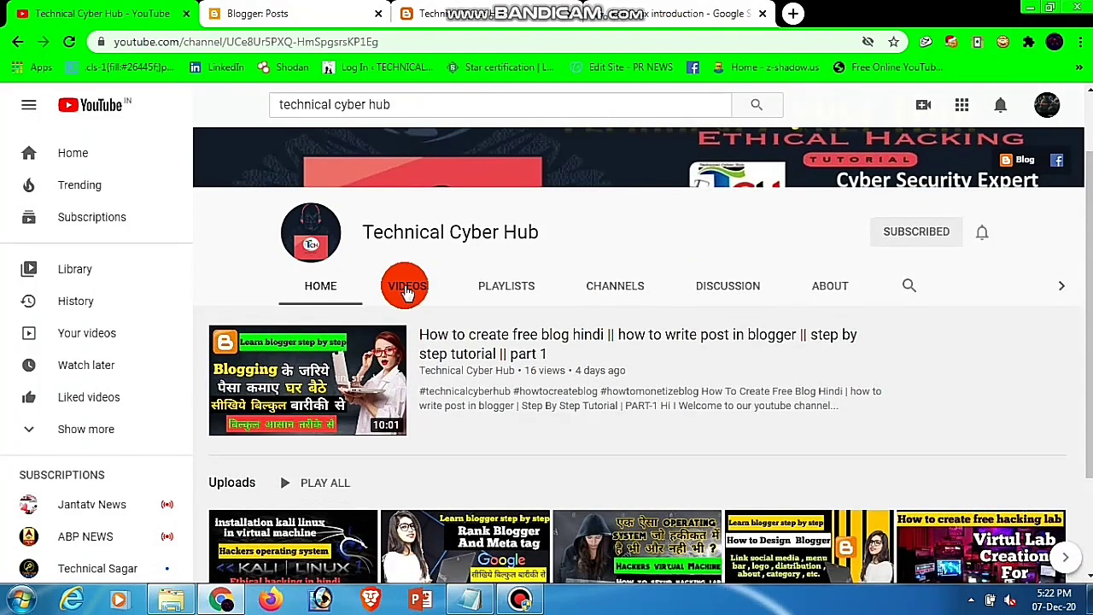
{"action": "left_click", "coordinate": [407, 291]}
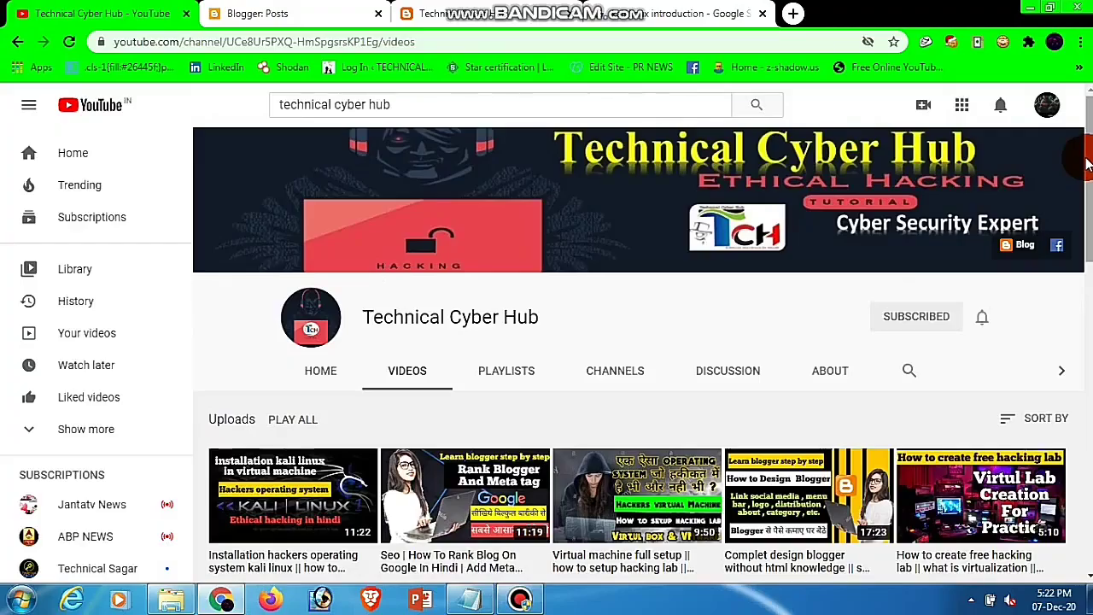
{"action": "left_click_drag", "start_coordinate": [1087, 164], "coordinate": [754, 233]}
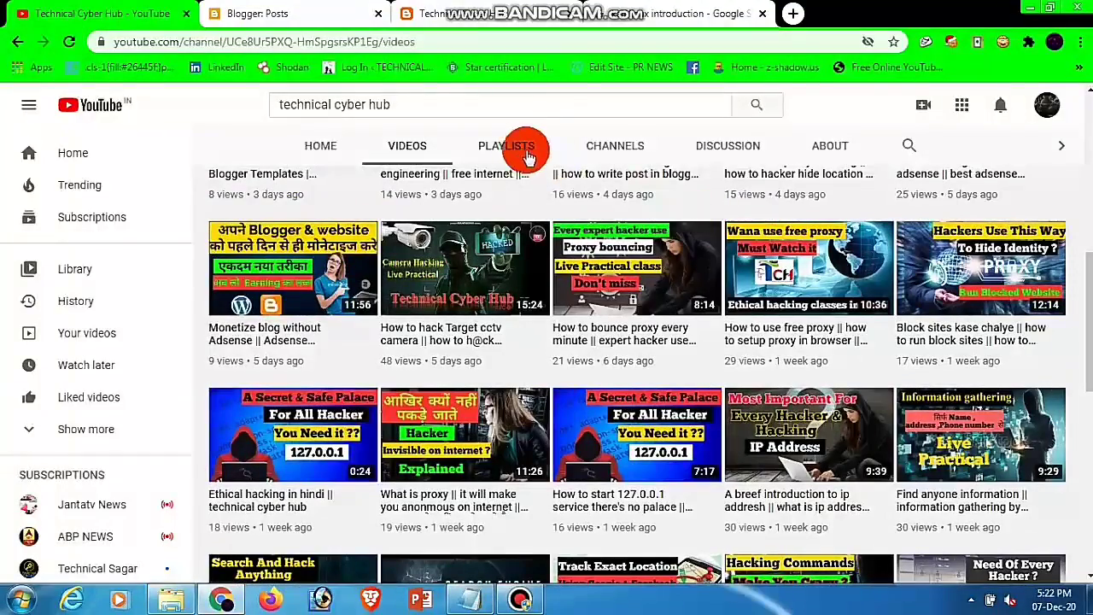
{"action": "left_click", "coordinate": [512, 149]}
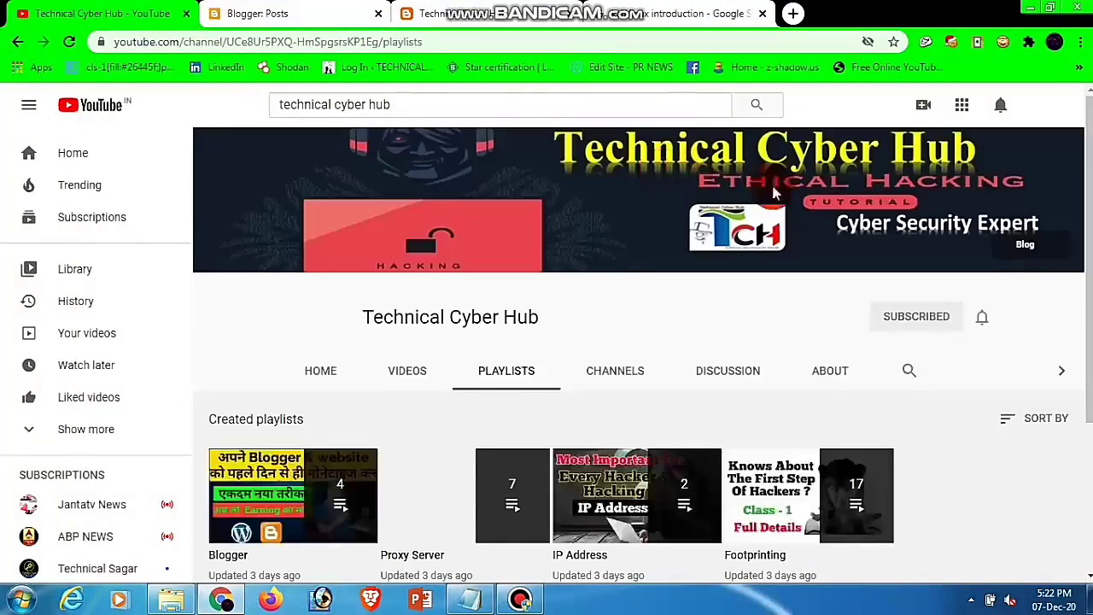
{"action": "scroll", "coordinate": [640, 341], "scroll_direction": "down", "scroll_amount": 2}
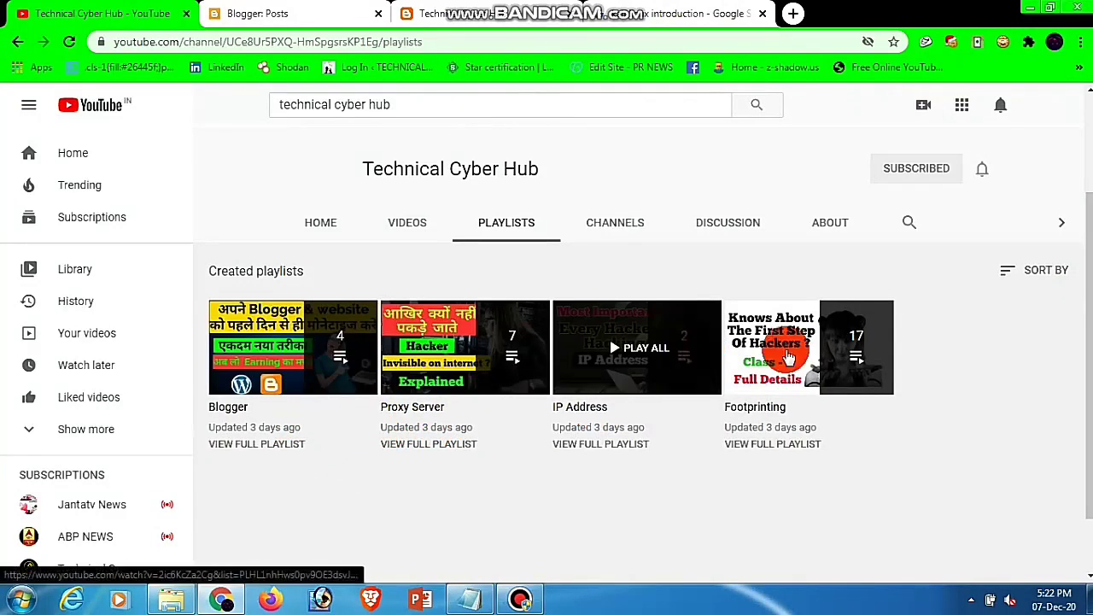
{"action": "left_click", "coordinate": [404, 224]}
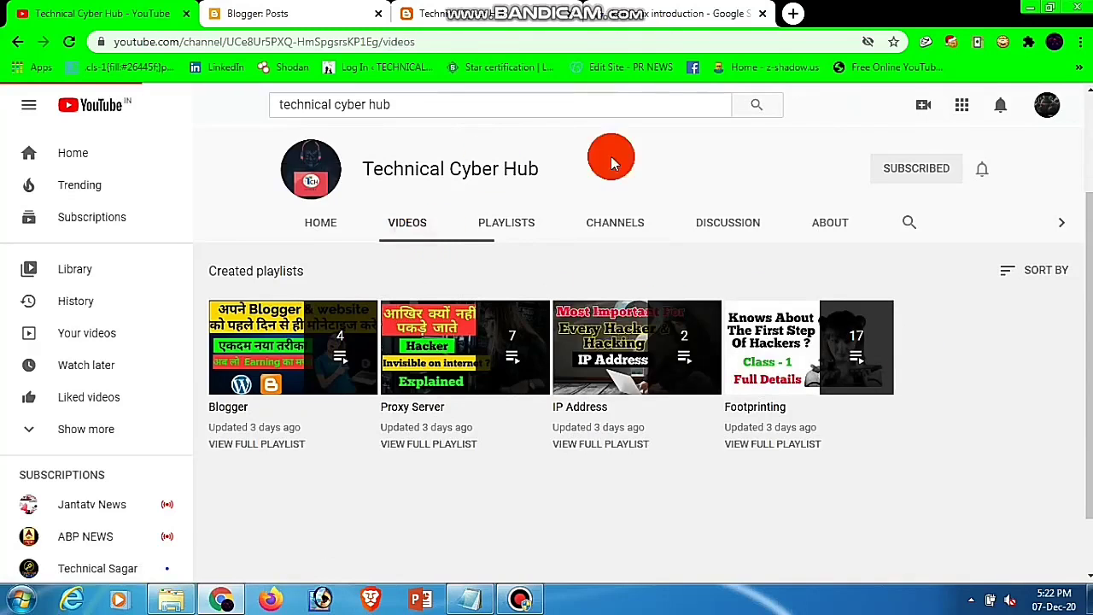